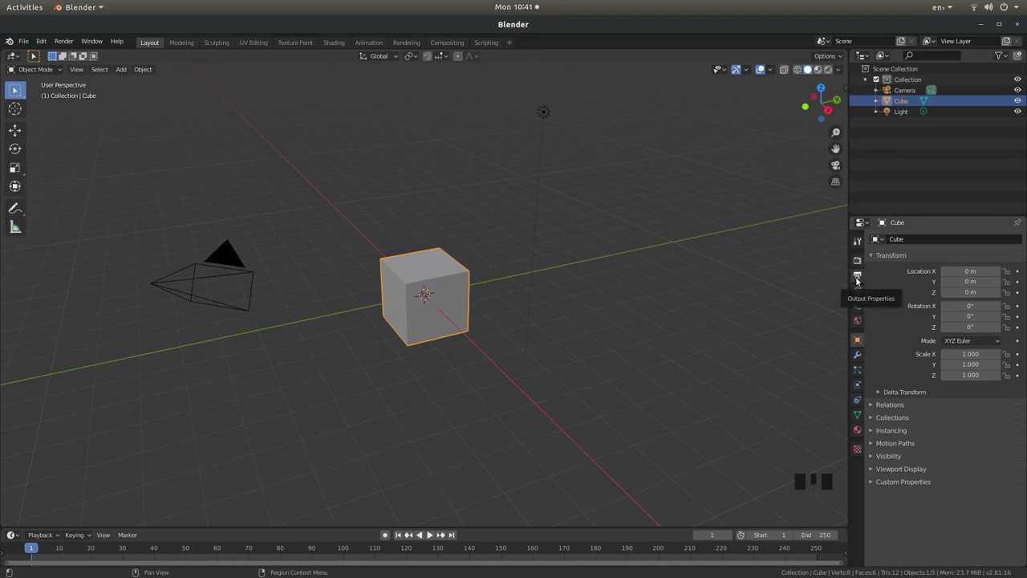
# Change the scene frame rate from 24 to 50 fps in Output Properties
pyautogui.click(857, 277)
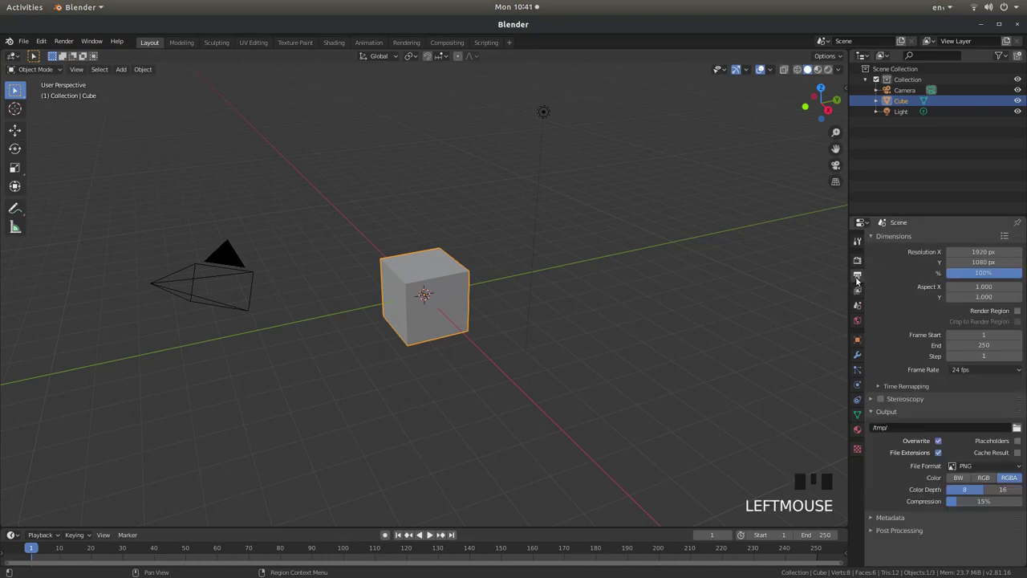
pyautogui.click(966, 371)
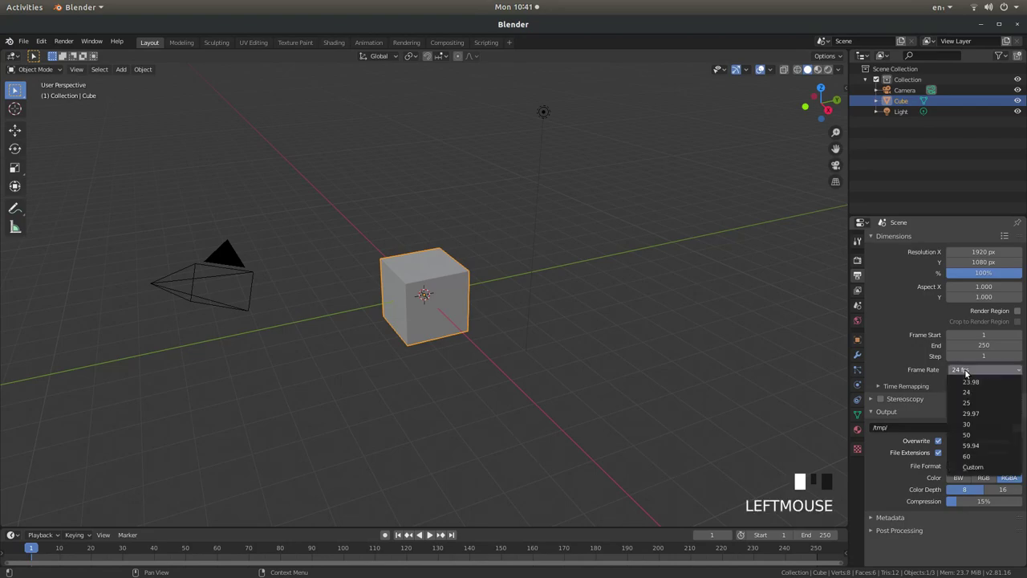
pyautogui.click(974, 438)
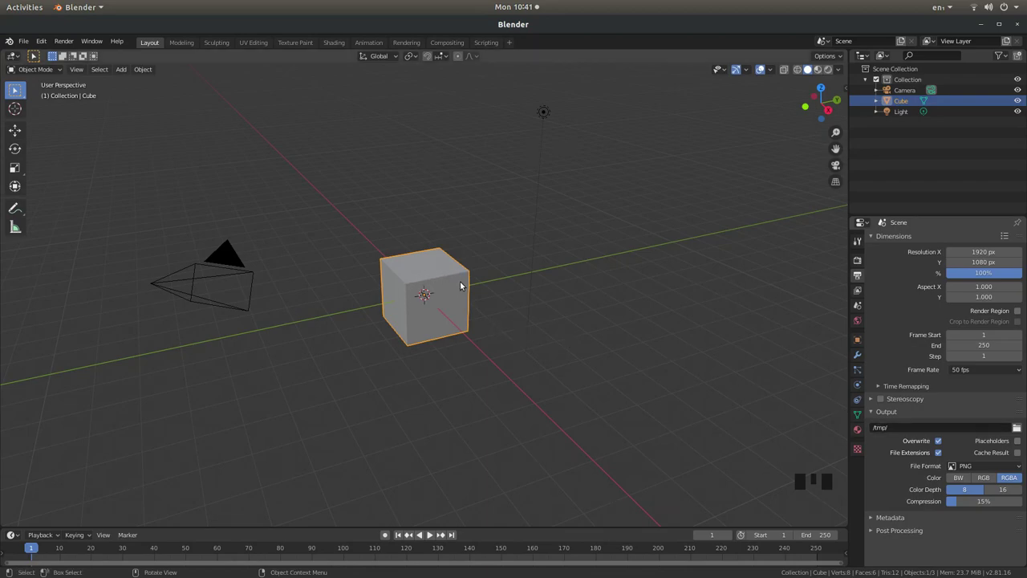
# Delete the default cube, leaving only the camera and light, then bring up the Add menu
pyautogui.press('x')
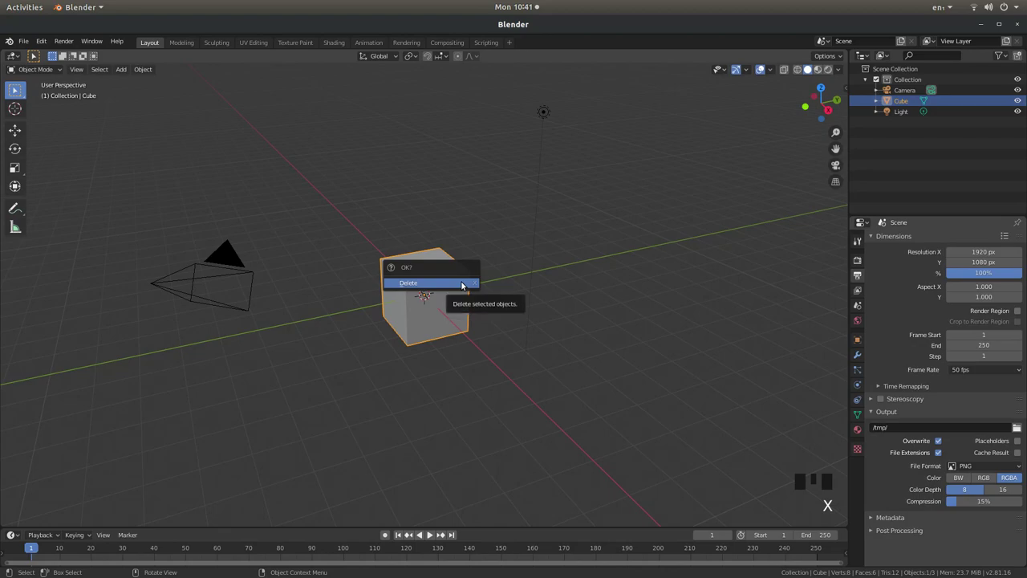
pyautogui.click(463, 284)
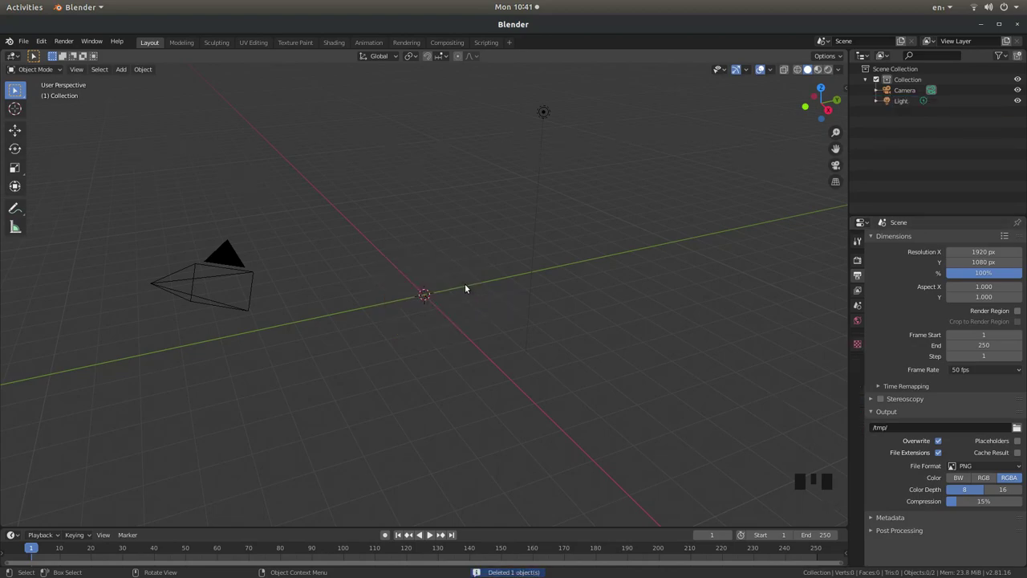
pyautogui.press('shift')
pyautogui.hotkey('shift', 'a')
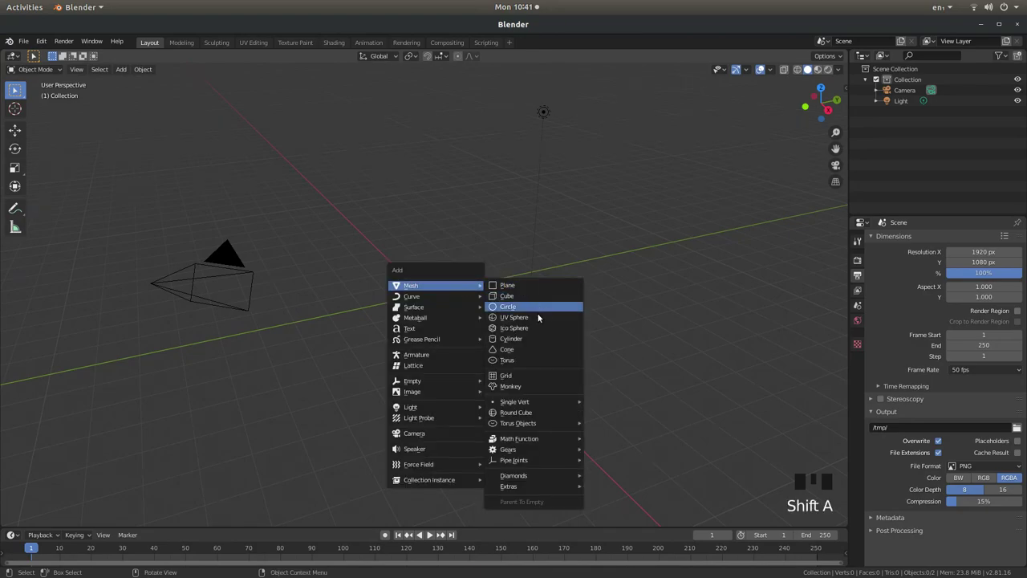
pyautogui.moveTo(517, 403)
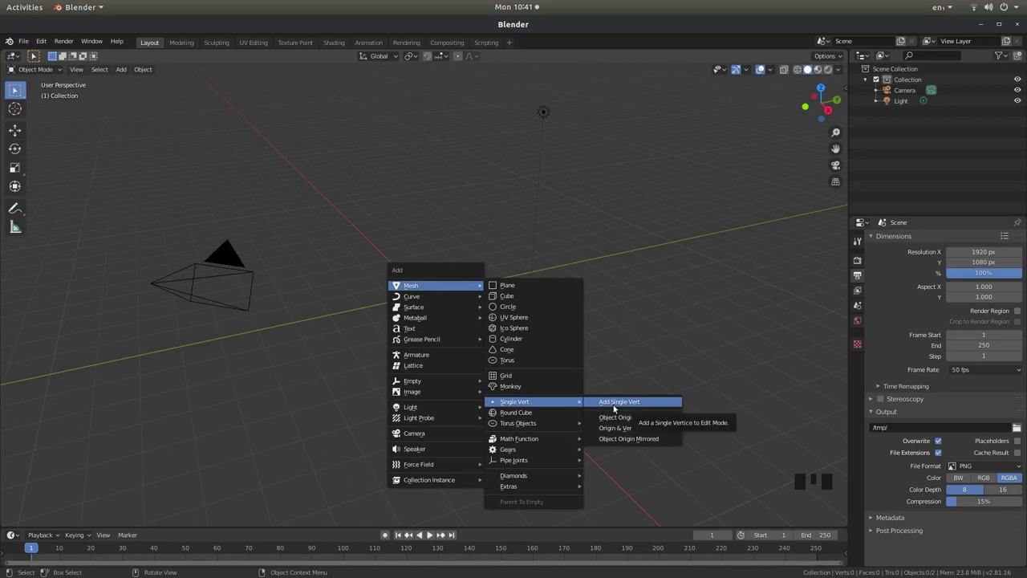
# Open Preferences on the Add-ons section, maximized to full screen
pyautogui.click(42, 42)
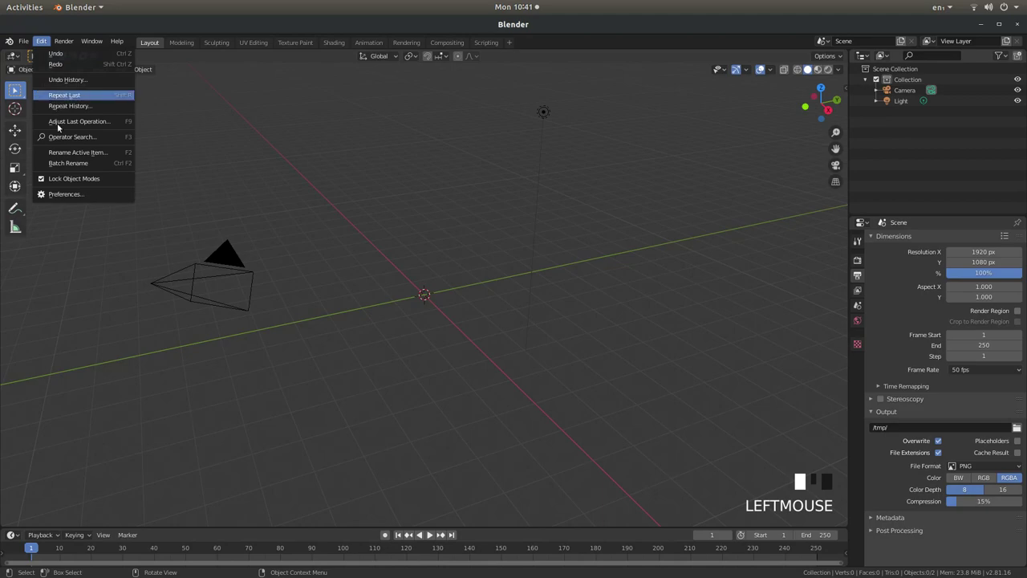
pyautogui.click(67, 195)
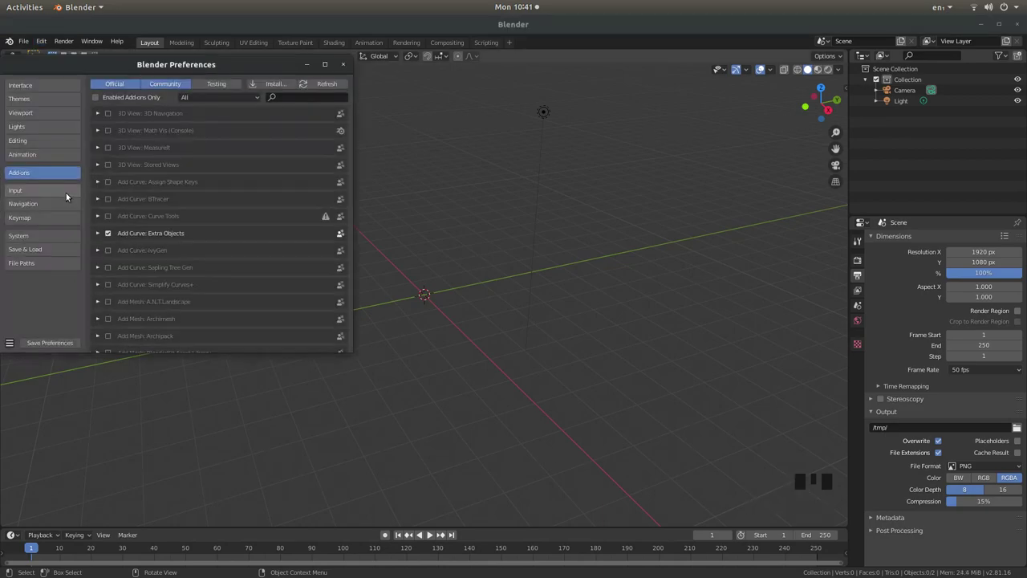
pyautogui.click(324, 64)
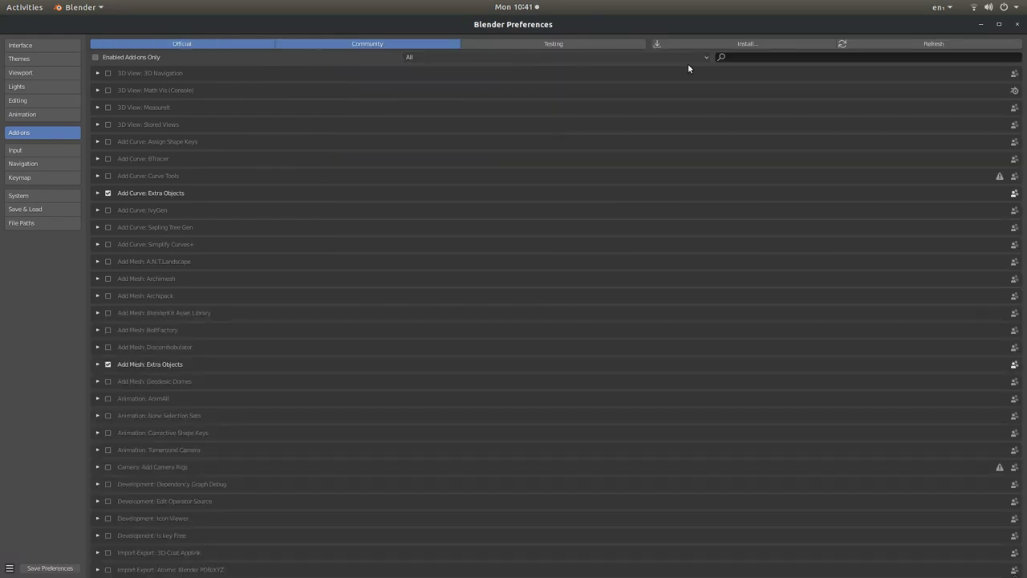
# Search 'extra', enable the Extra Objects add-ons, save preferences and close the window
pyautogui.click(740, 57)
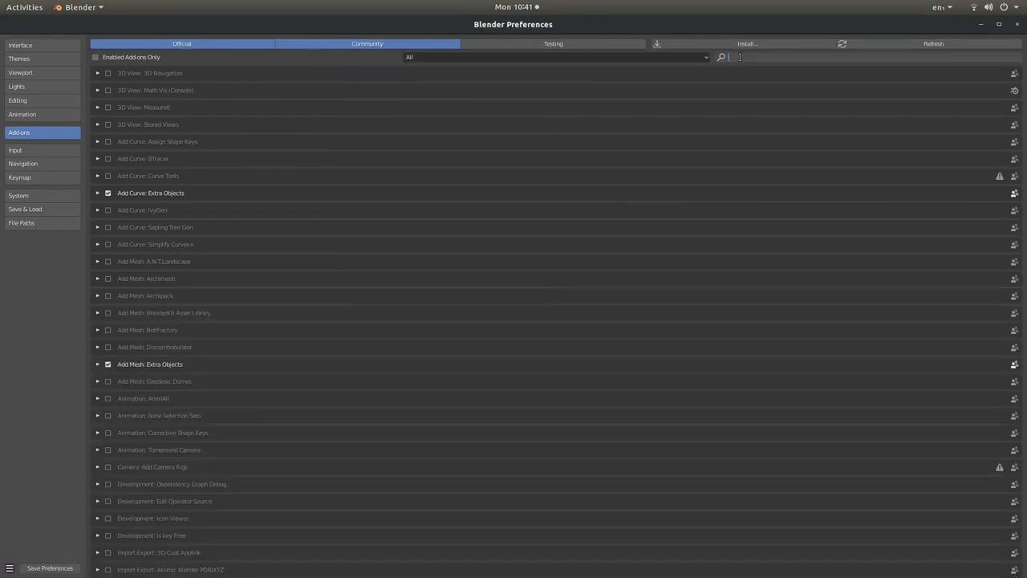
pyautogui.press('Escape')
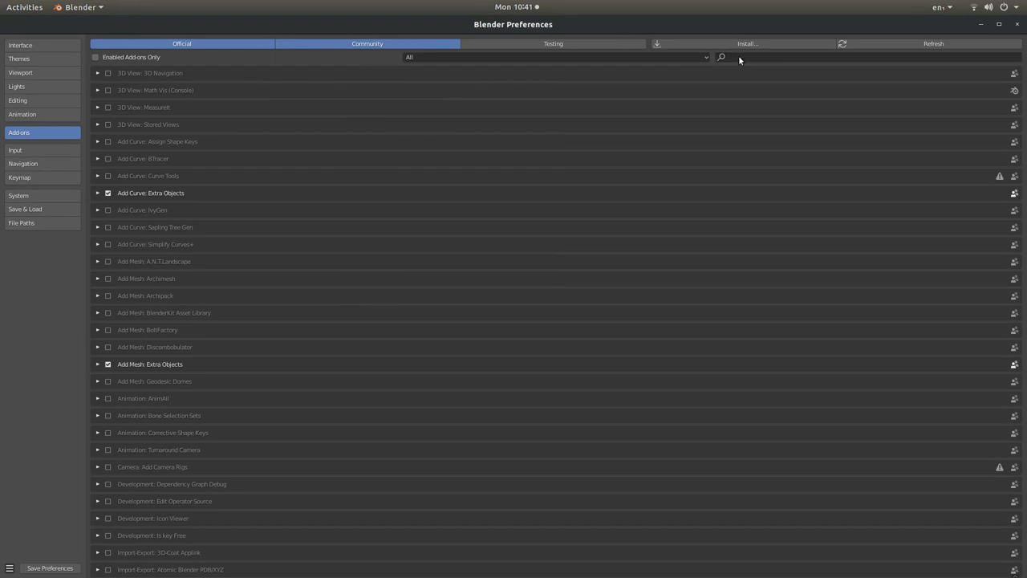
pyautogui.click(739, 58)
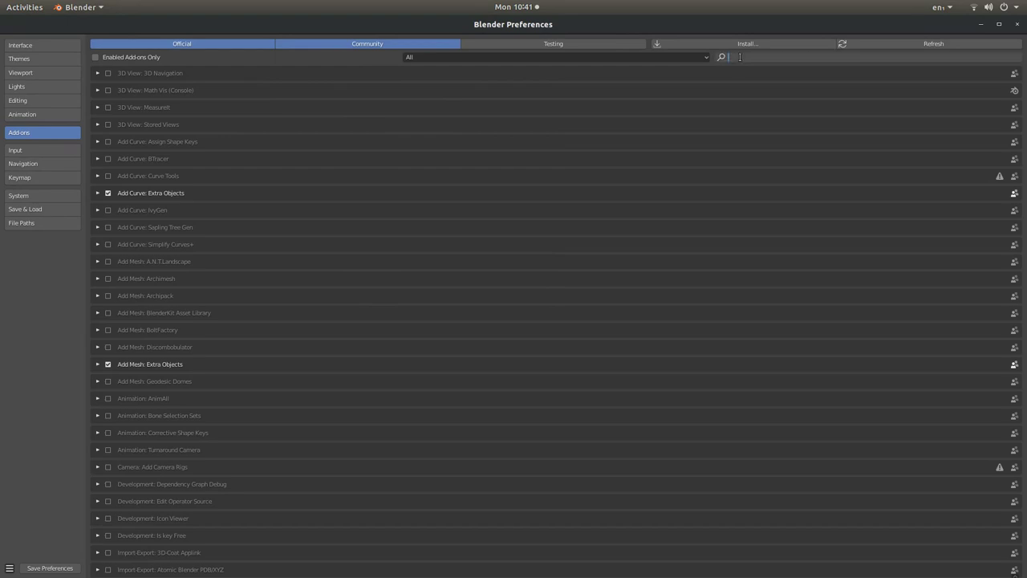
pyautogui.write('extr')
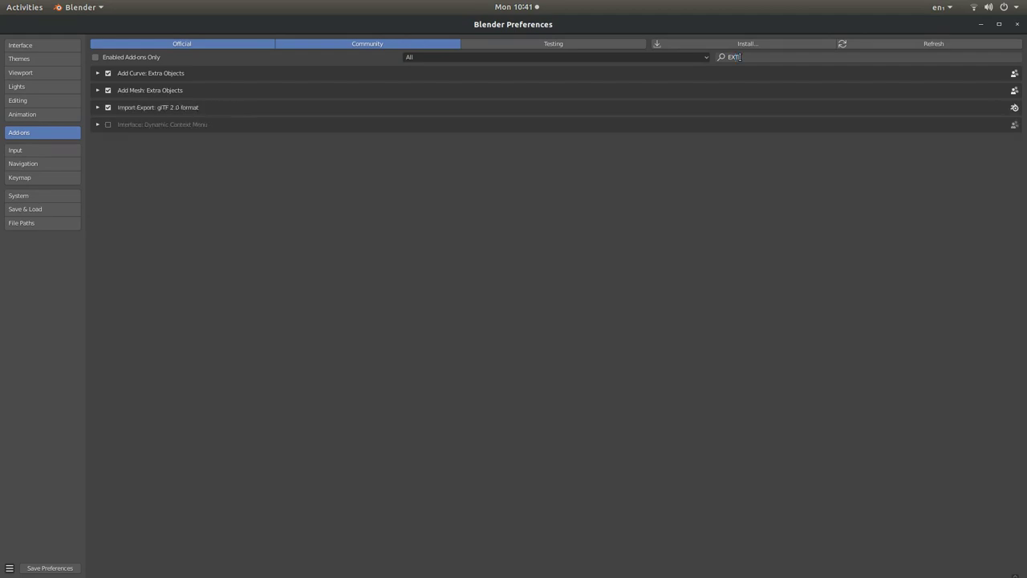
pyautogui.write('a')
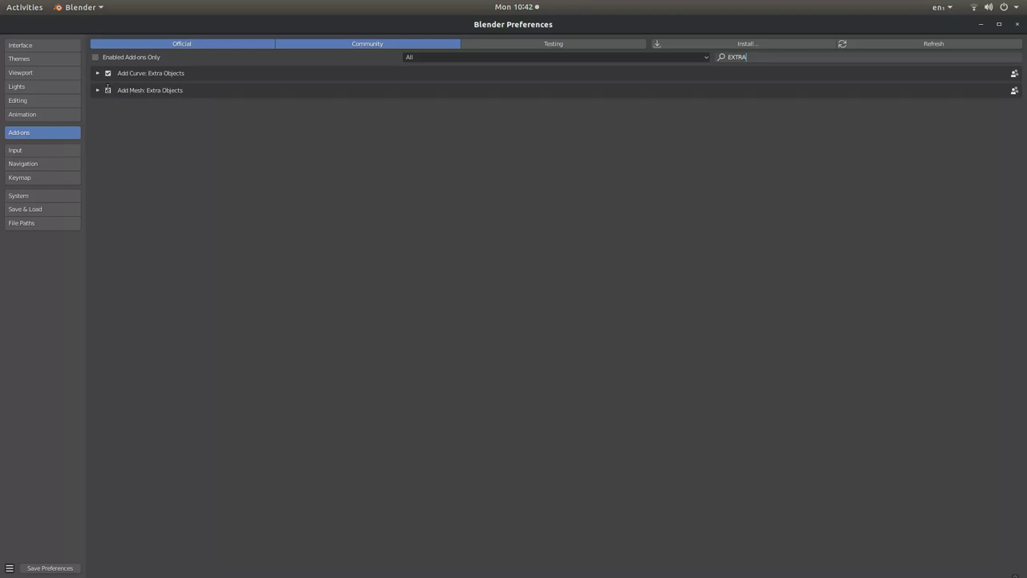
pyautogui.click(107, 74)
pyautogui.click(54, 569)
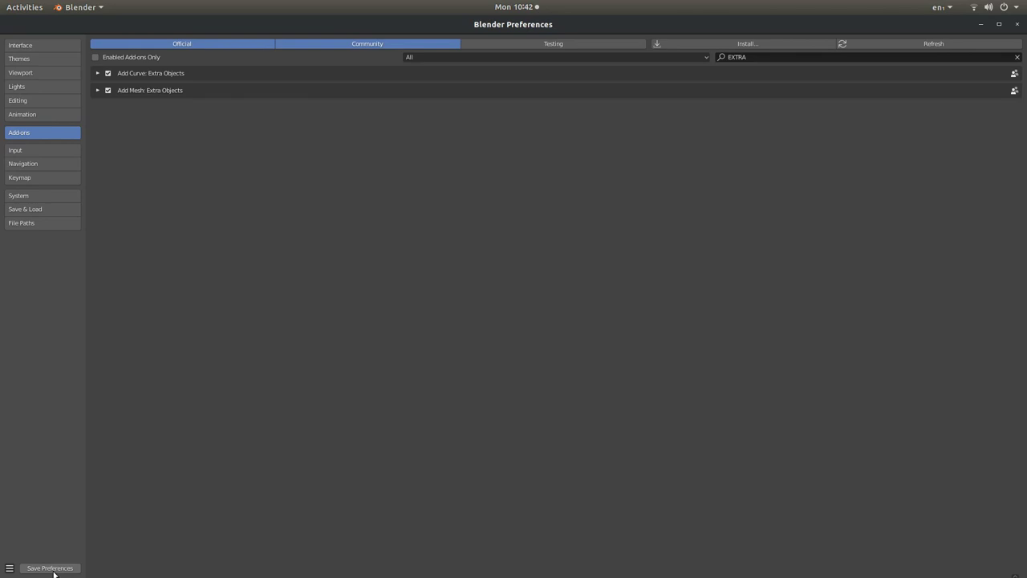
pyautogui.click(1019, 26)
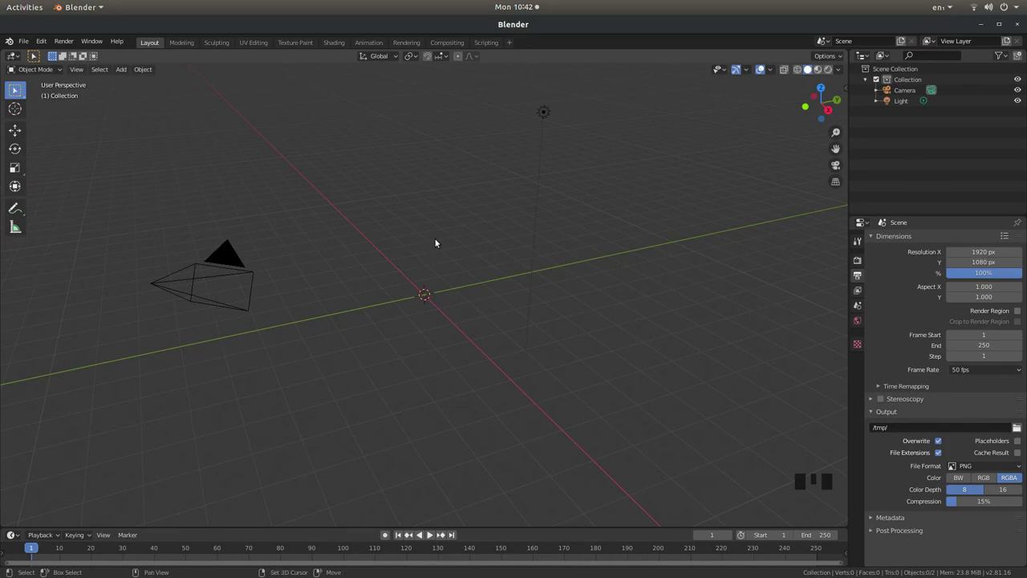
# Add a Single Vert mesh object at the origin and switch to front view
pyautogui.hotkey('shift', 'a')
pyautogui.moveTo(436, 240)
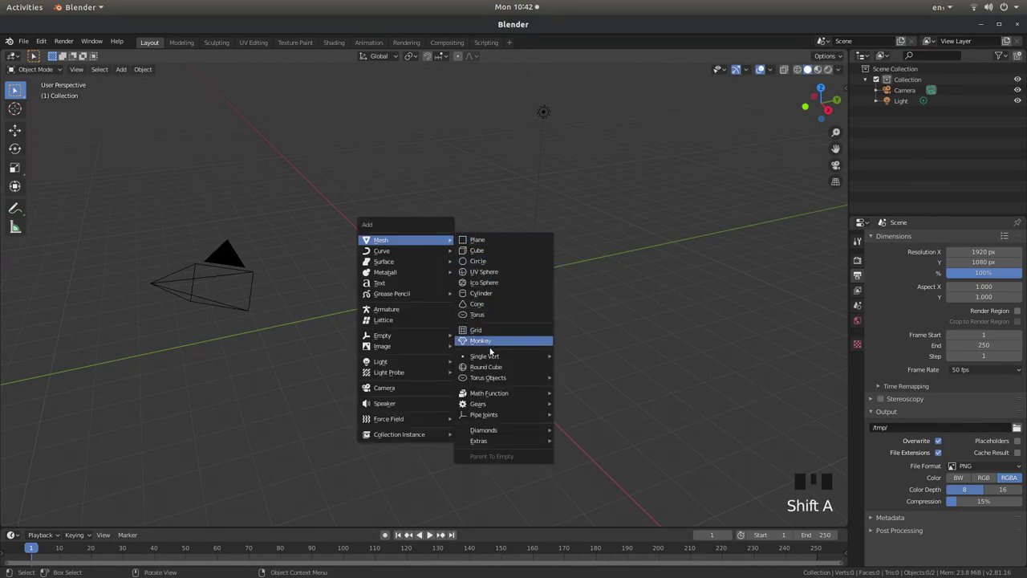
pyautogui.moveTo(484, 358)
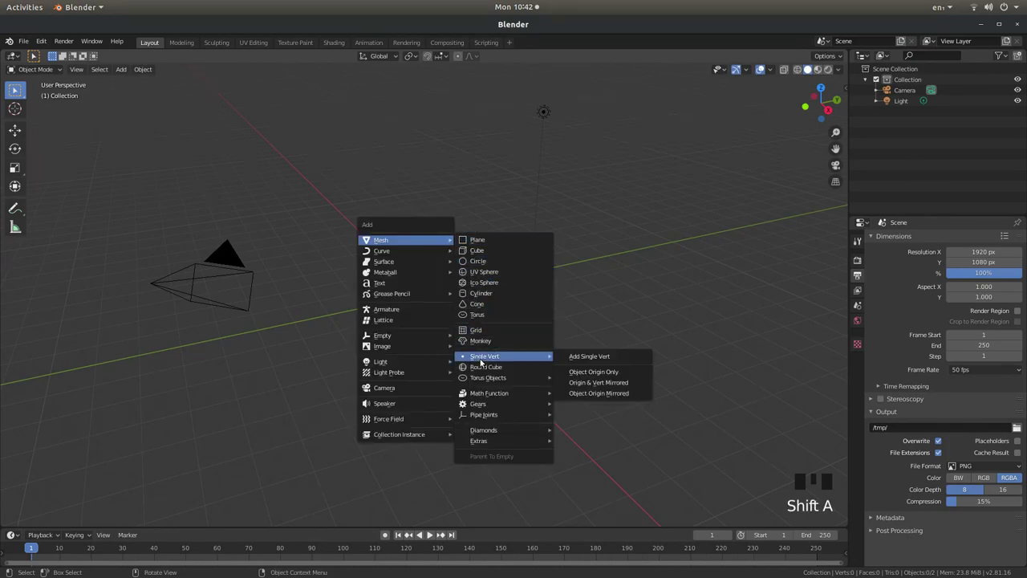
pyautogui.click(612, 357)
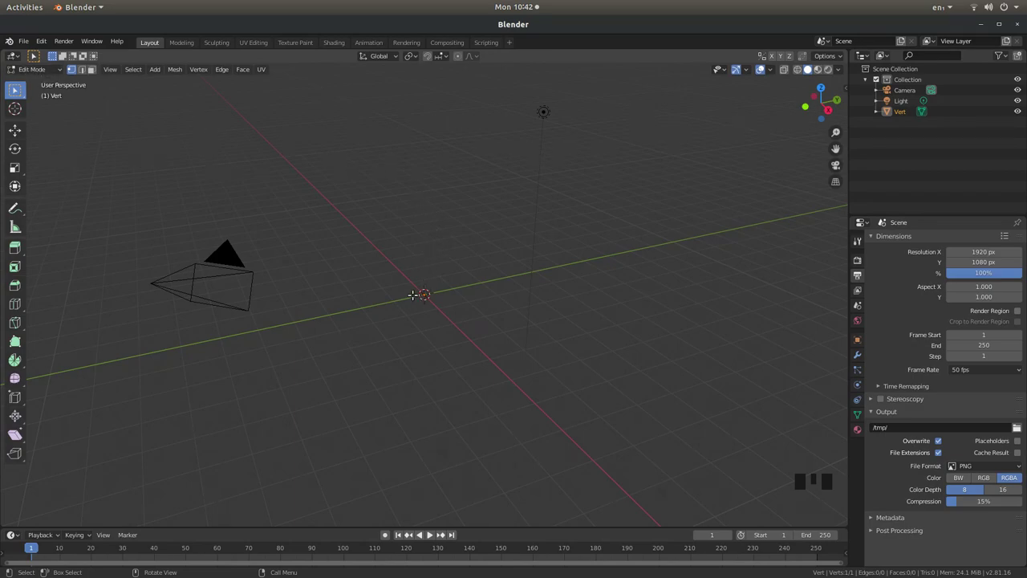
pyautogui.press('KP_1')
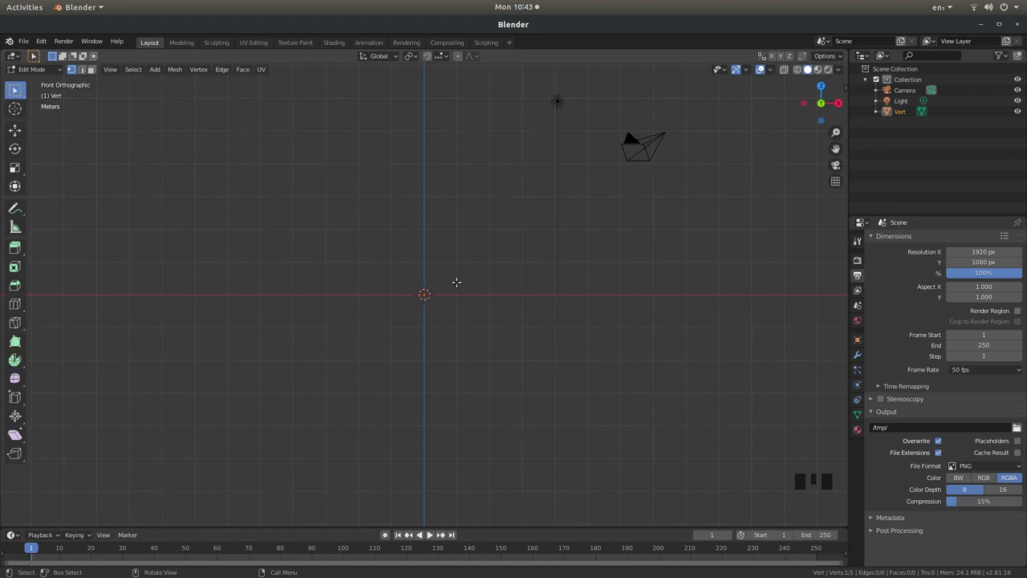
# Extrude a first vertex up and left, adjusting its depth in side view
pyautogui.press('e')
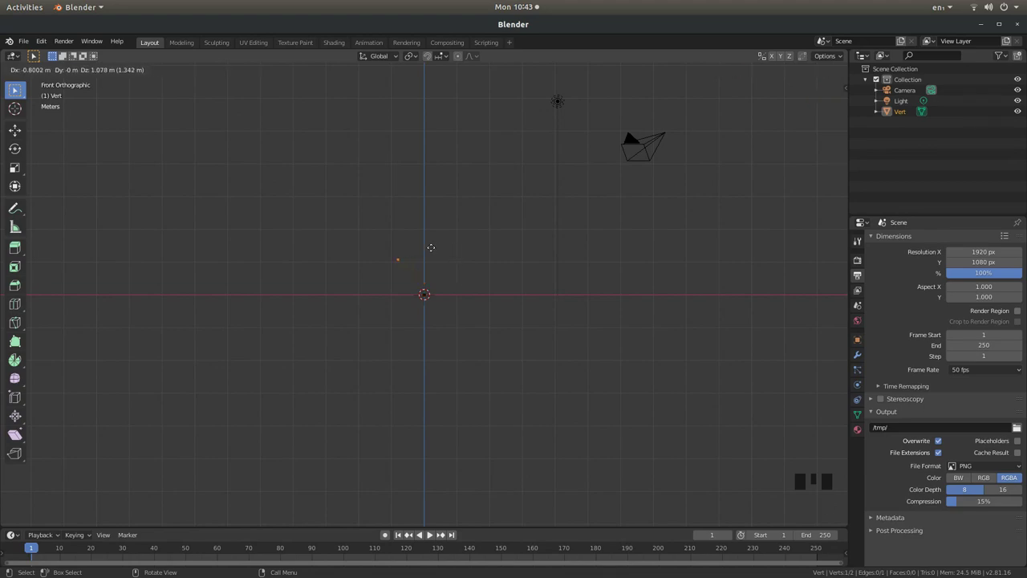
pyautogui.click(430, 247)
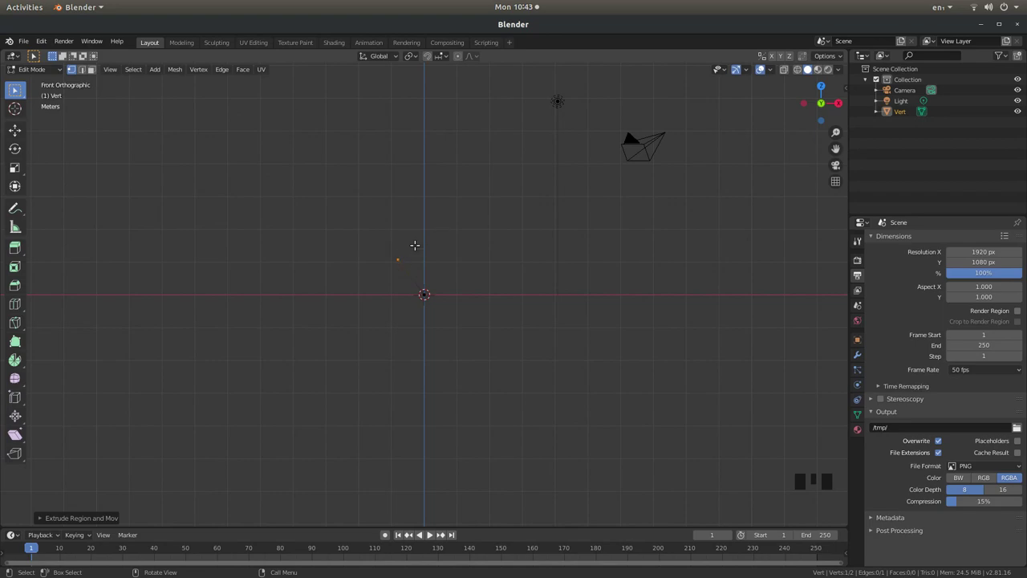
pyautogui.press('KP_3')
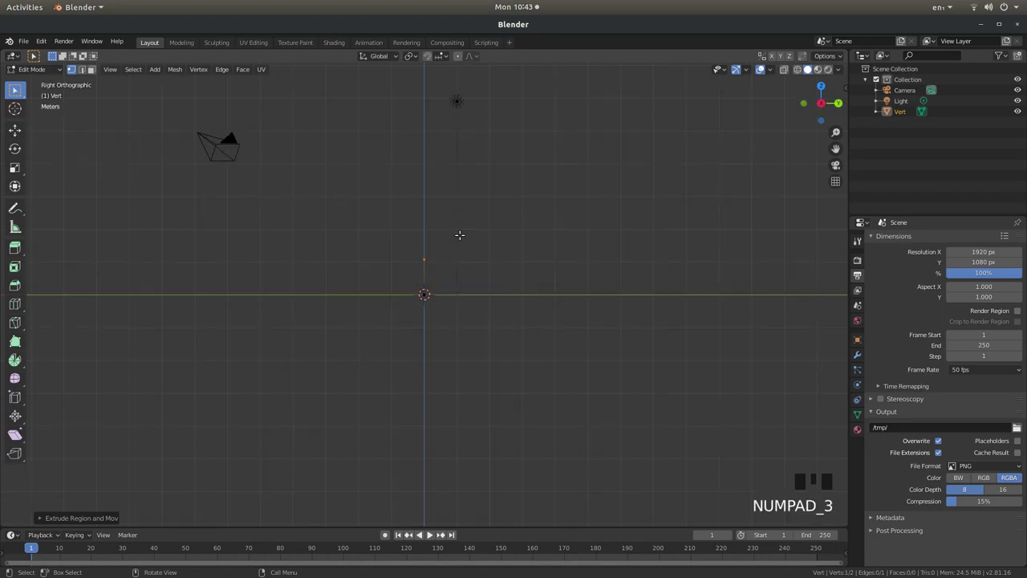
pyautogui.press('g')
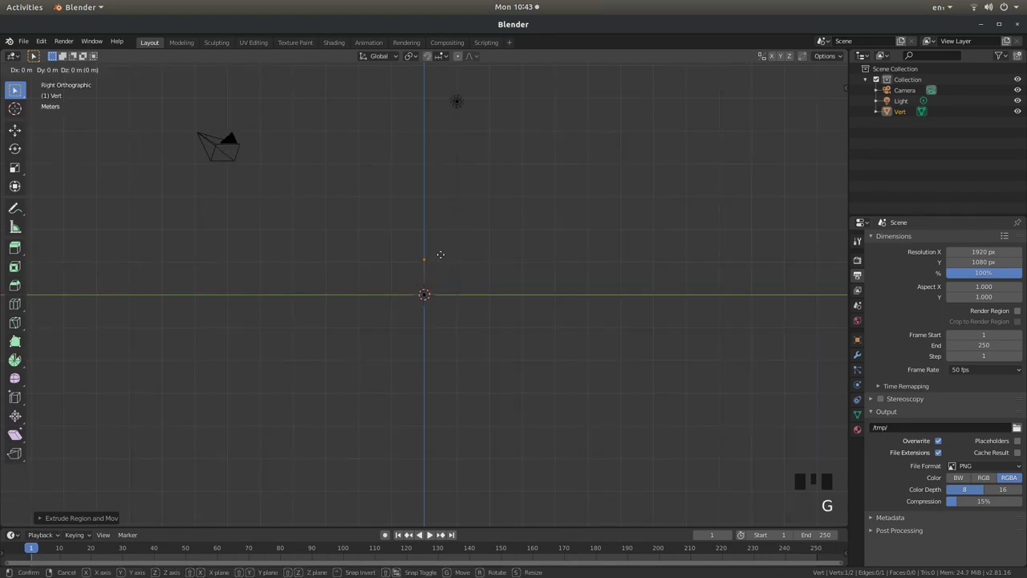
pyautogui.click(467, 257)
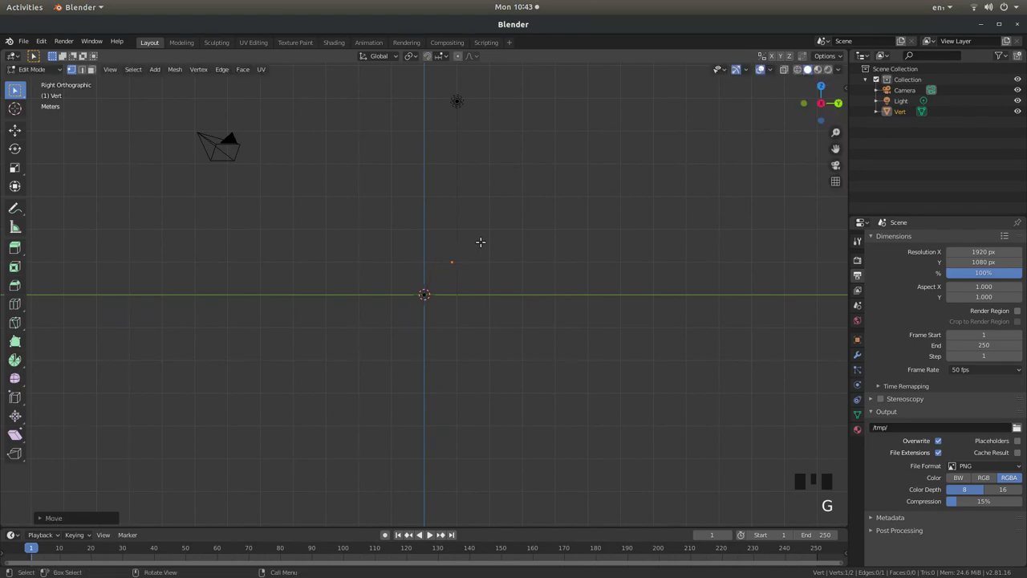
pyautogui.press('KP_1')
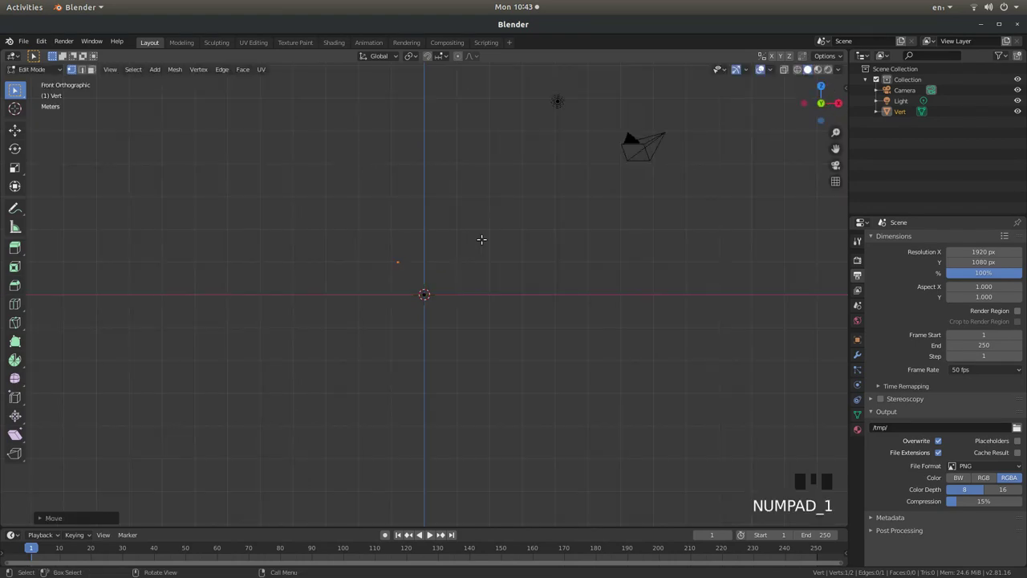
# Extrude the next vertex up and right, set its depth, and keep extruding
pyautogui.press('e')
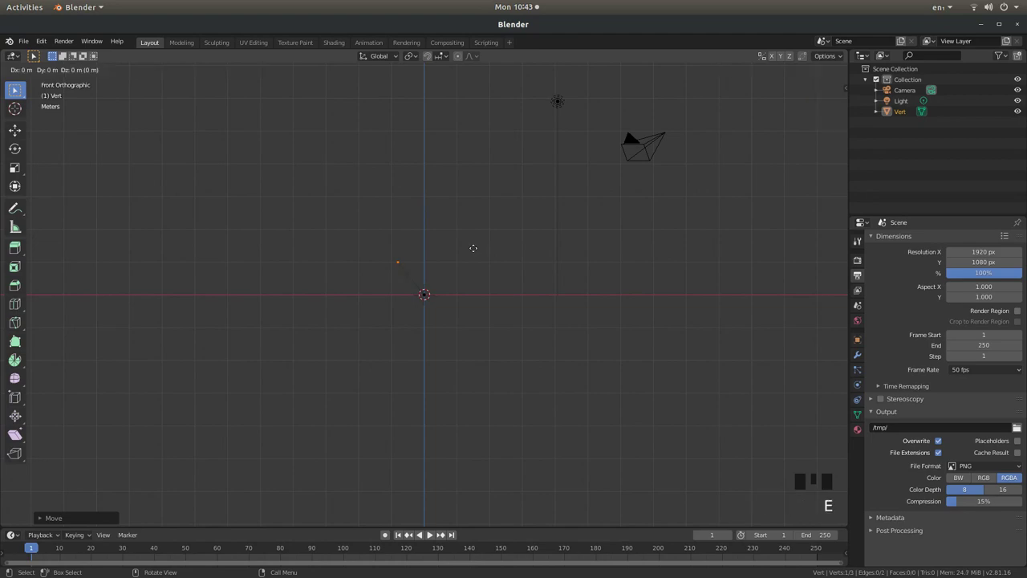
pyautogui.click(511, 225)
pyautogui.press('KP_3')
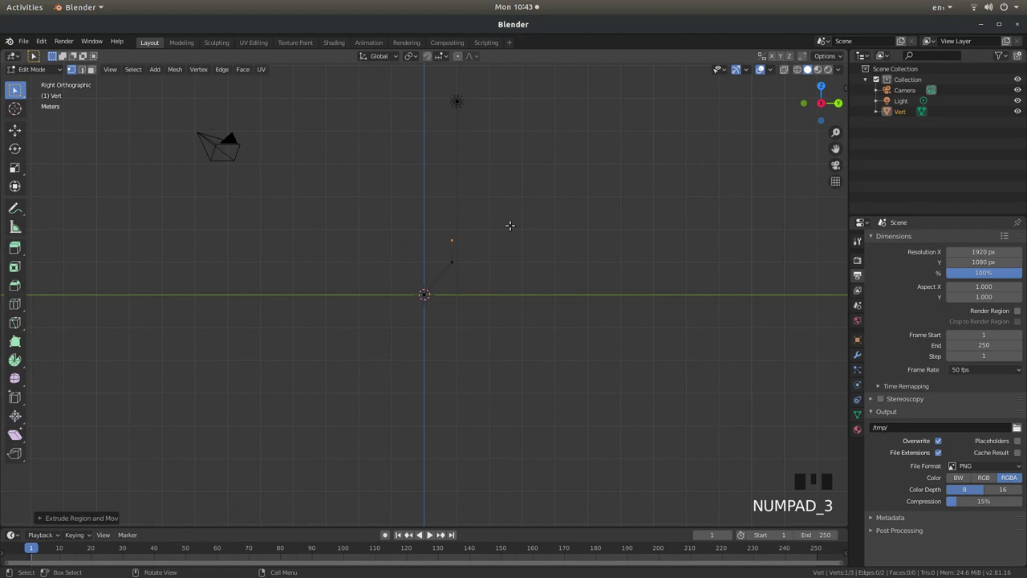
pyautogui.press('g')
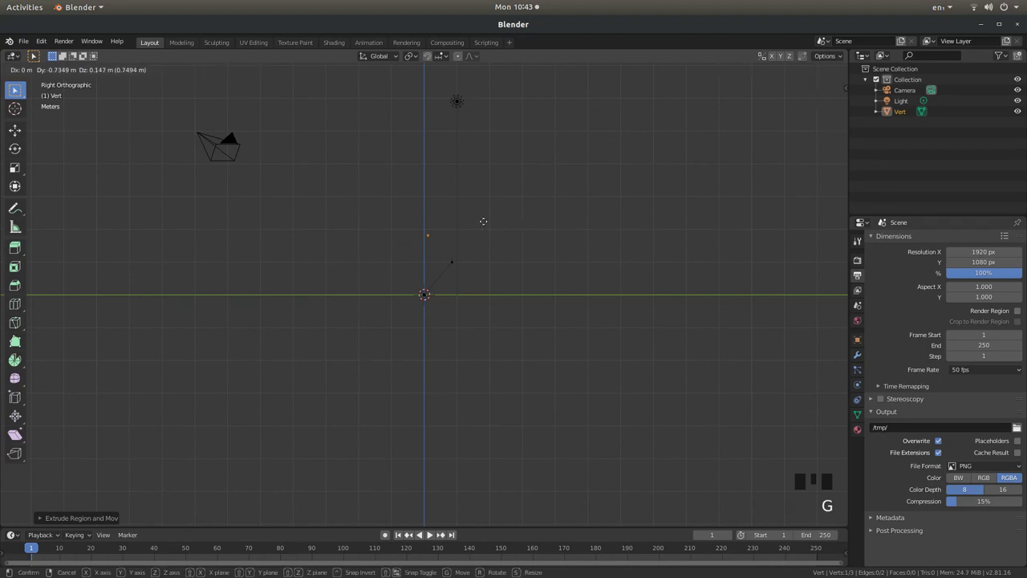
pyautogui.click(471, 223)
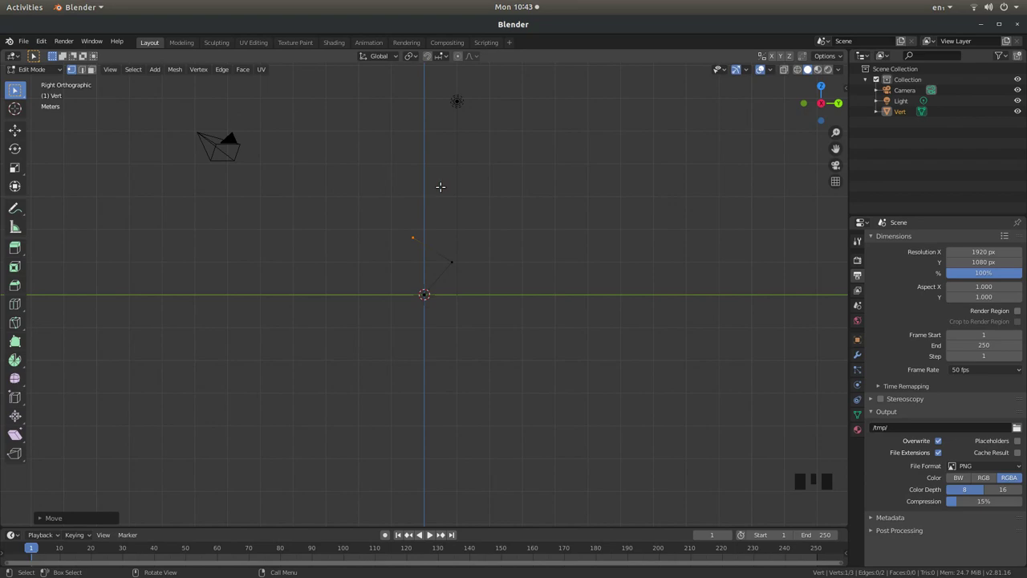
pyautogui.press('KP_1')
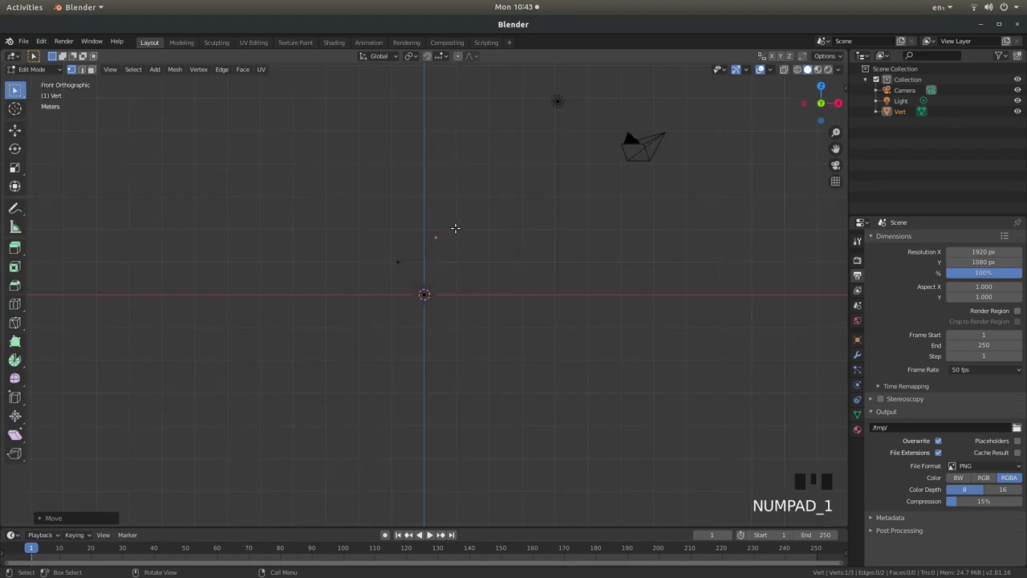
pyautogui.press('e')
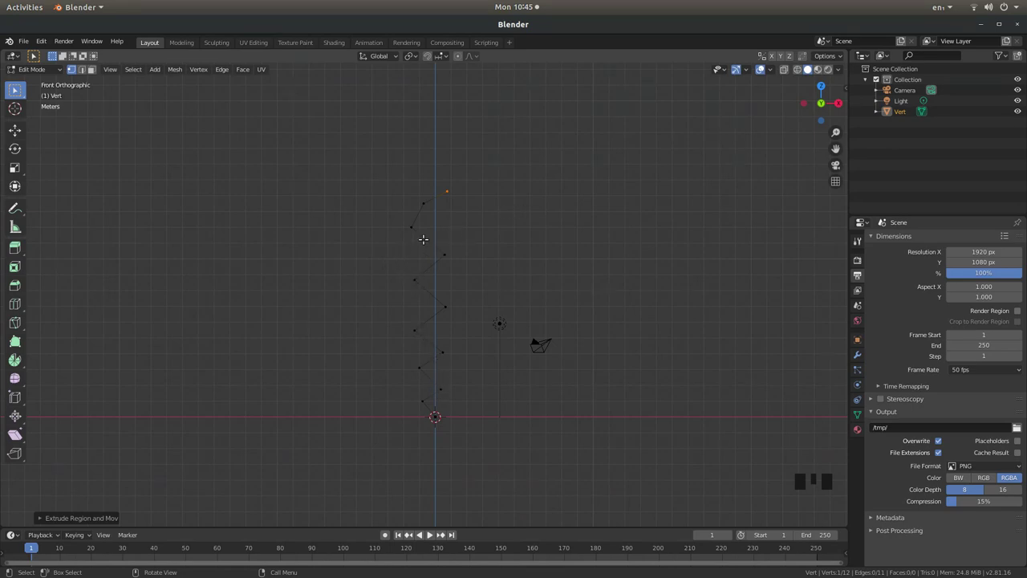
# Select all zigzag vertices and rotate them slightly in front view
pyautogui.press('KP_3')
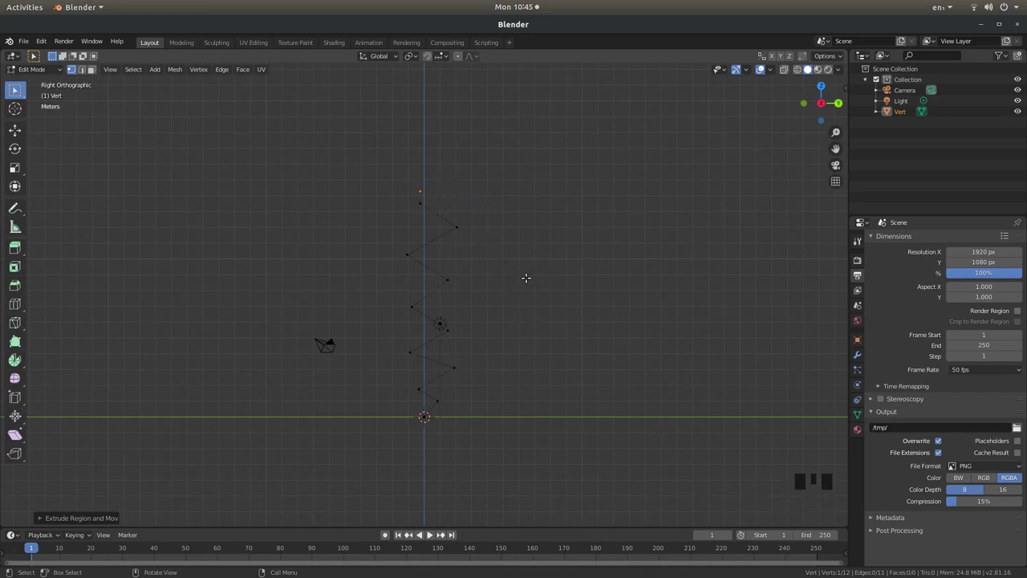
pyautogui.press('KP_1')
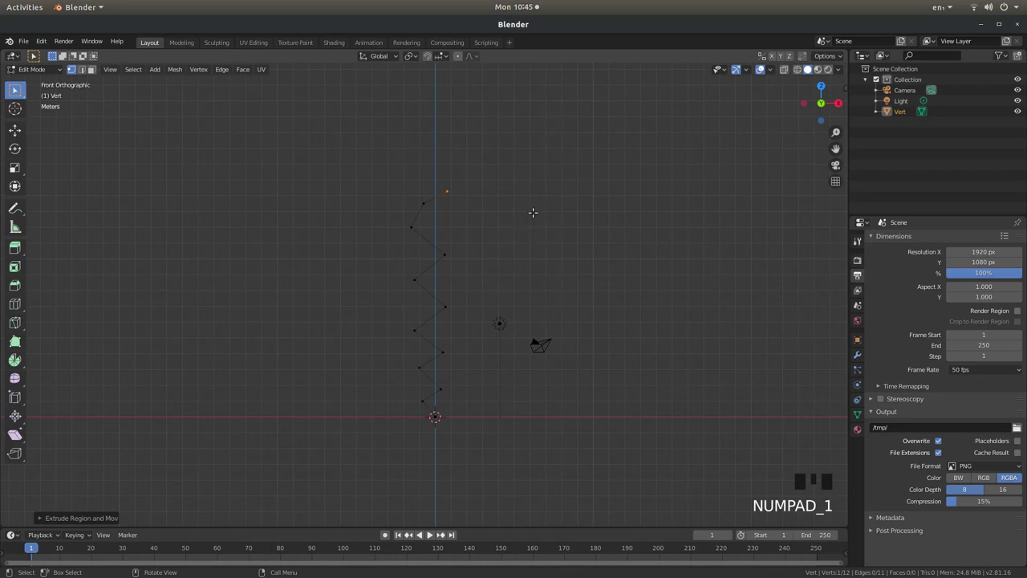
pyautogui.press('a')
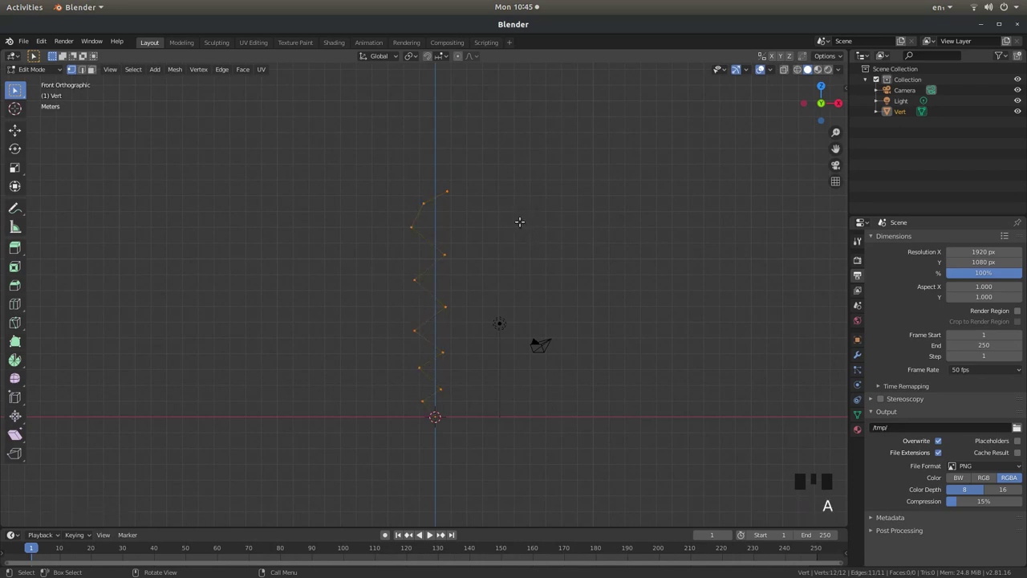
pyautogui.press('r')
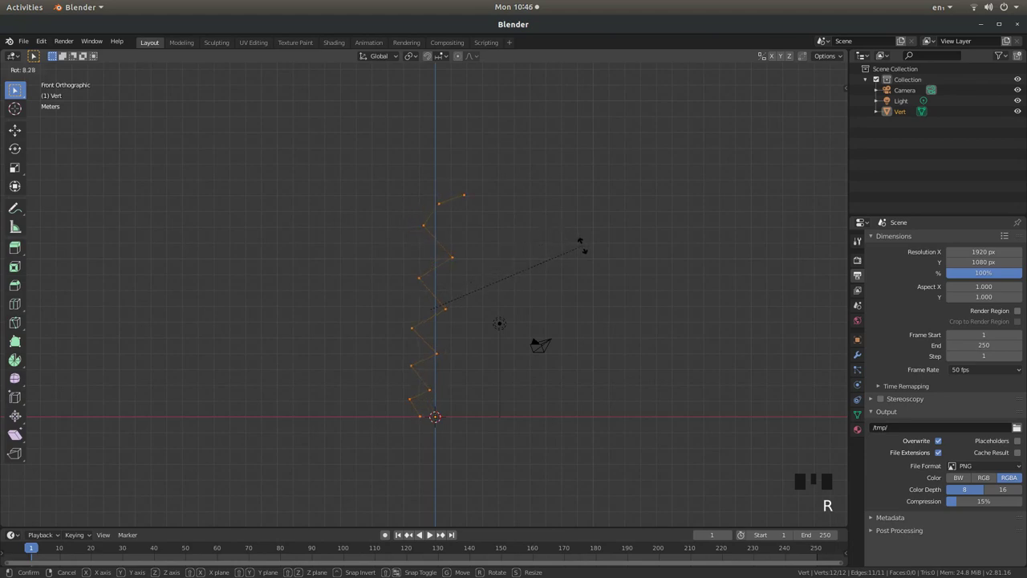
pyautogui.click(517, 215)
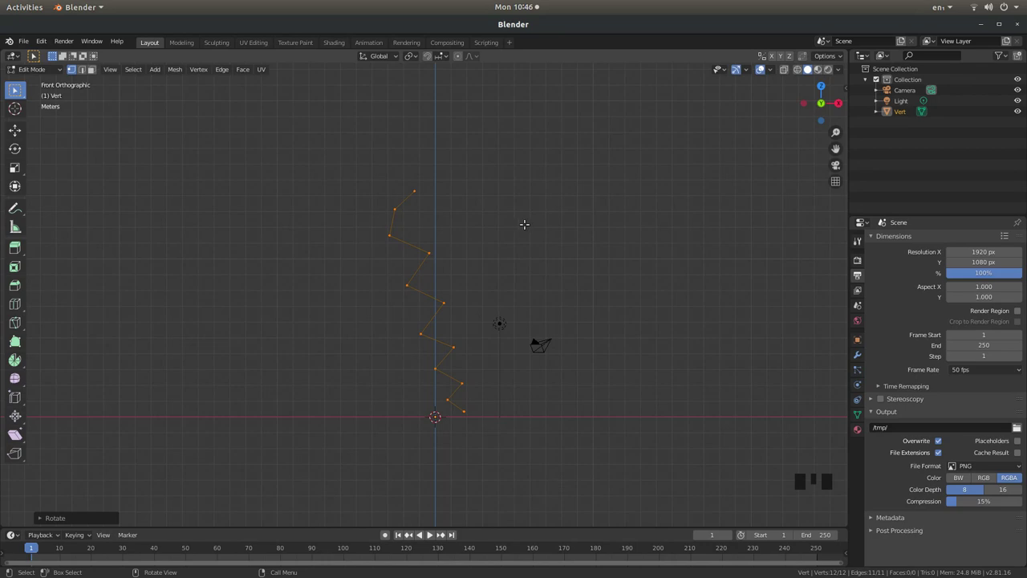
# Tilt the zigzag slightly in side view as well, then return to Object Mode
pyautogui.press('KP_3')
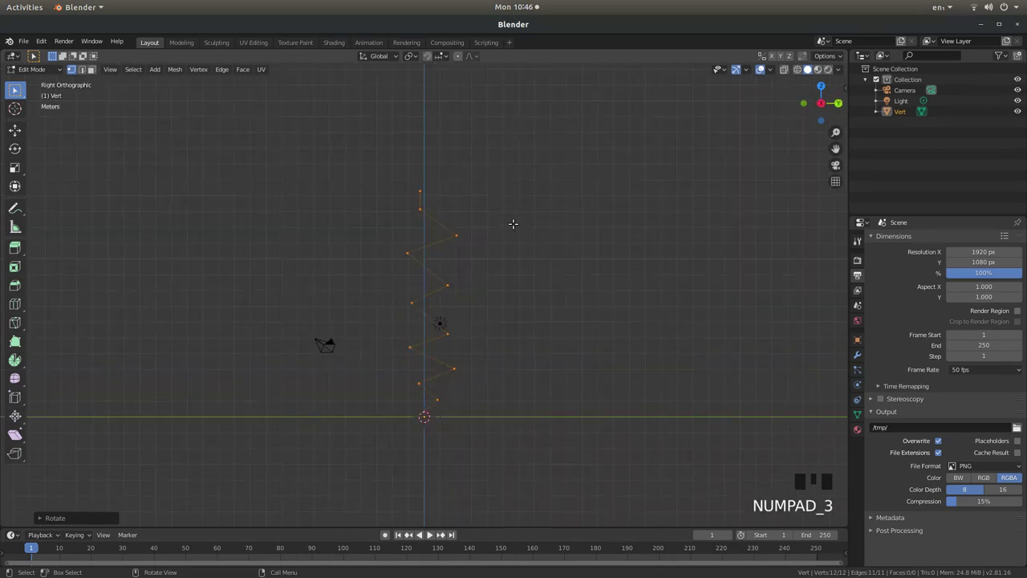
pyautogui.press('r')
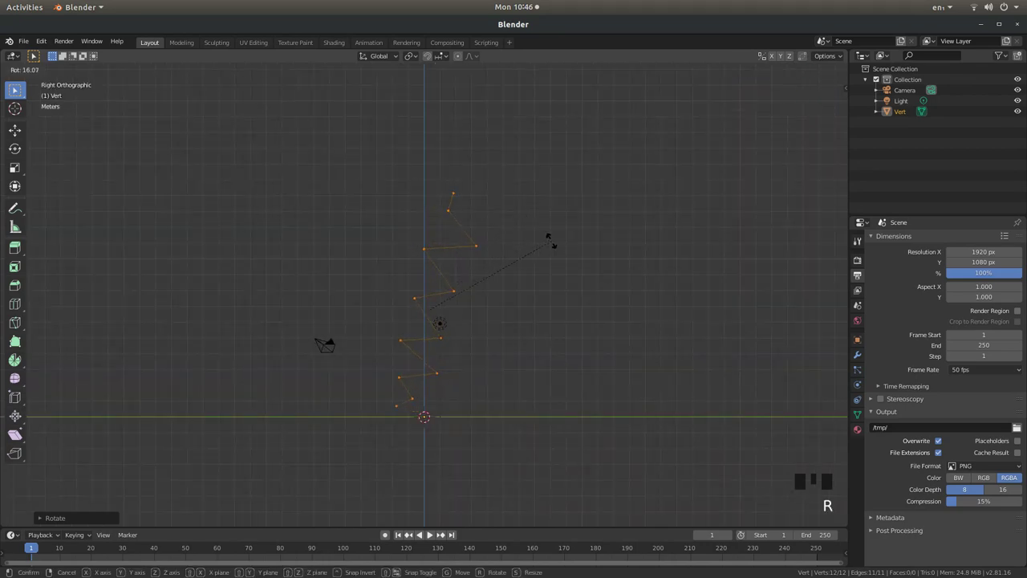
pyautogui.click(549, 238)
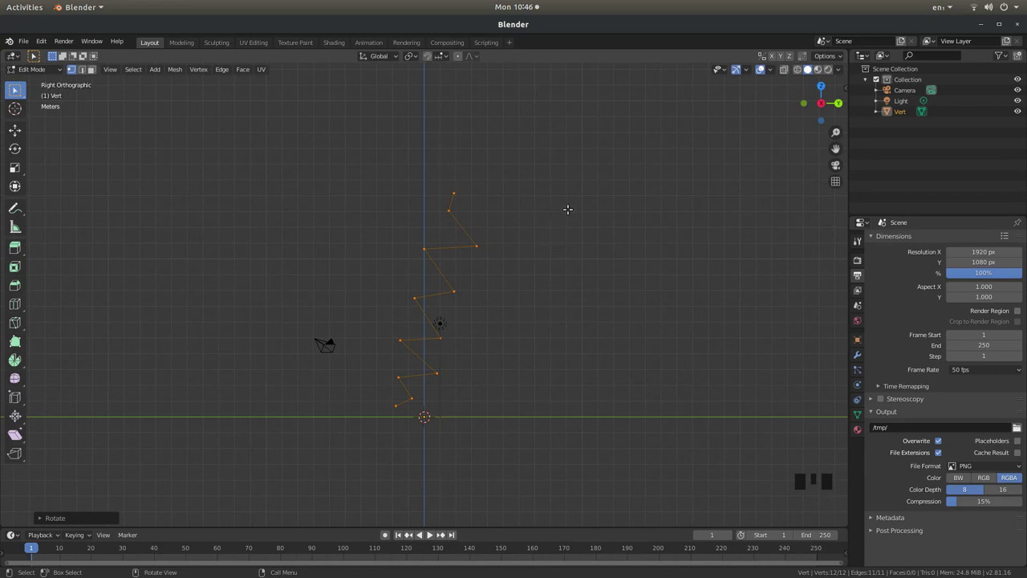
pyautogui.press('KP_1')
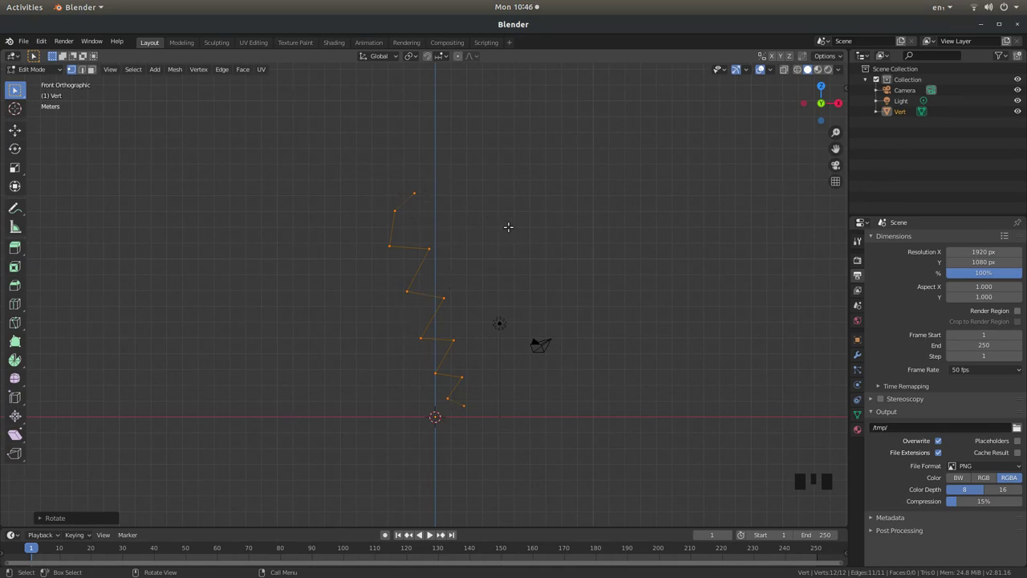
pyautogui.press('Tab')
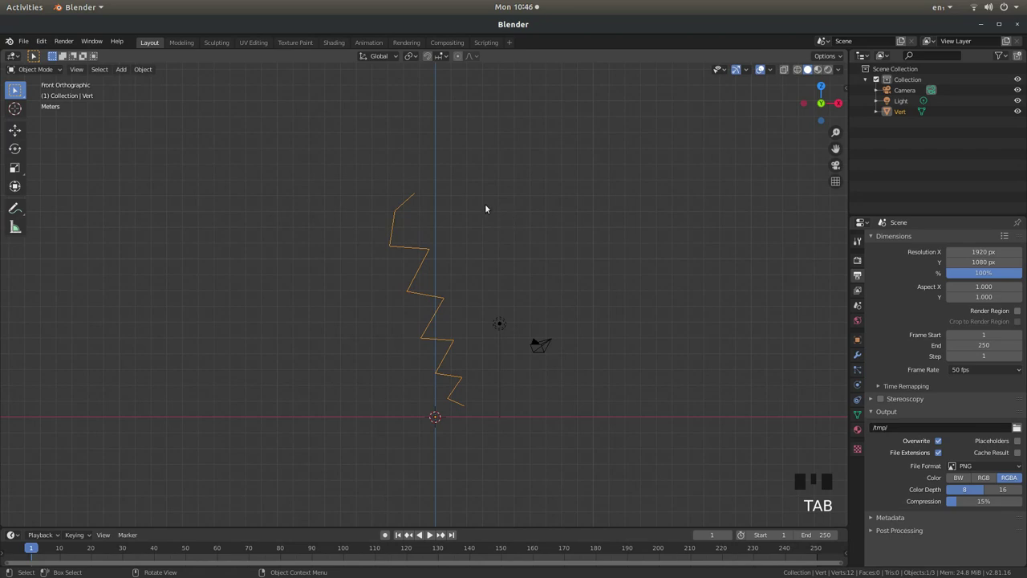
# Convert the zigzag Vert mesh into a curve
pyautogui.click(145, 70)
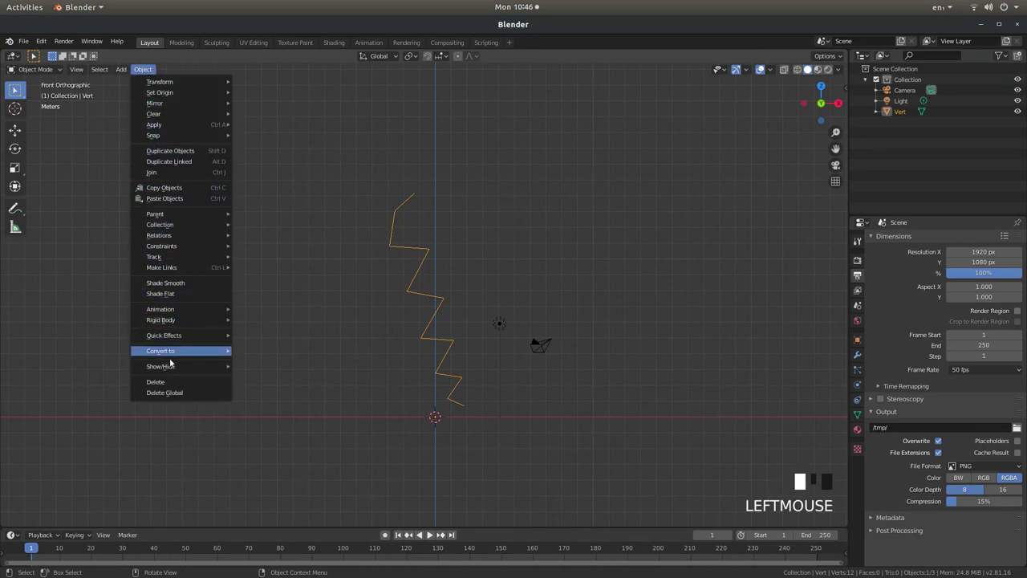
pyautogui.moveTo(183, 357)
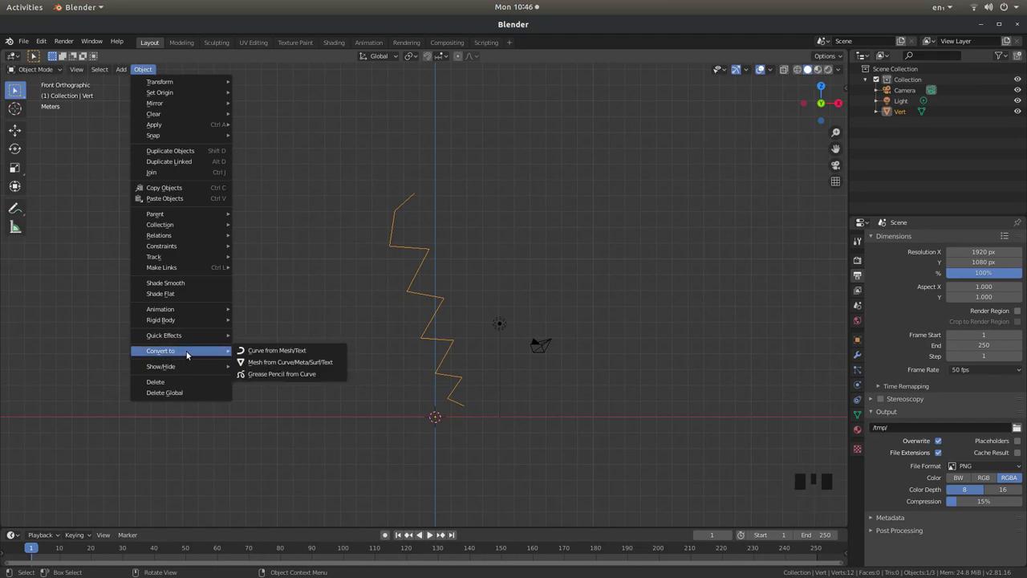
pyautogui.click(292, 350)
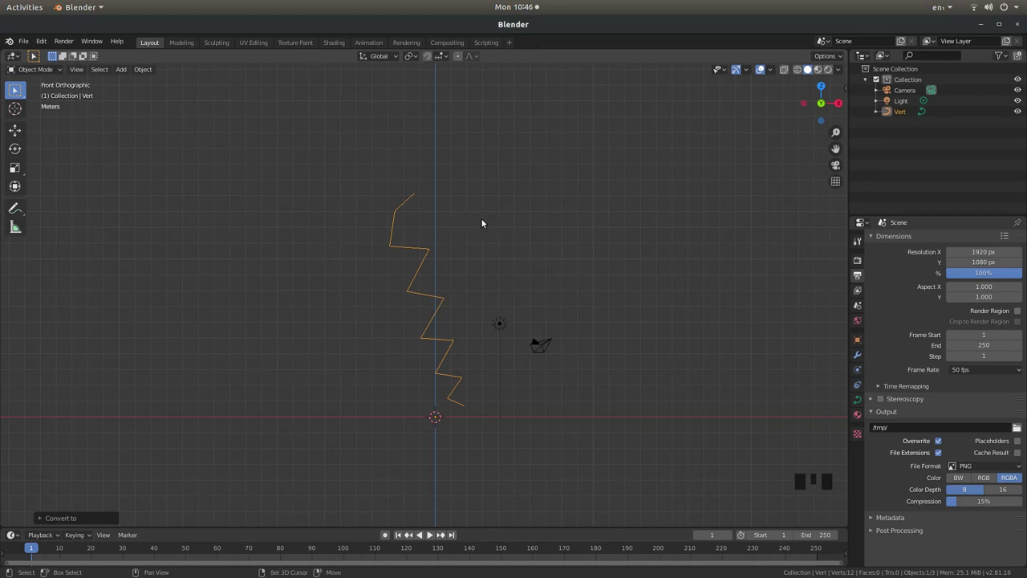
# Add a Bezier circle curve at the origin
pyautogui.hotkey('shift', 'a')
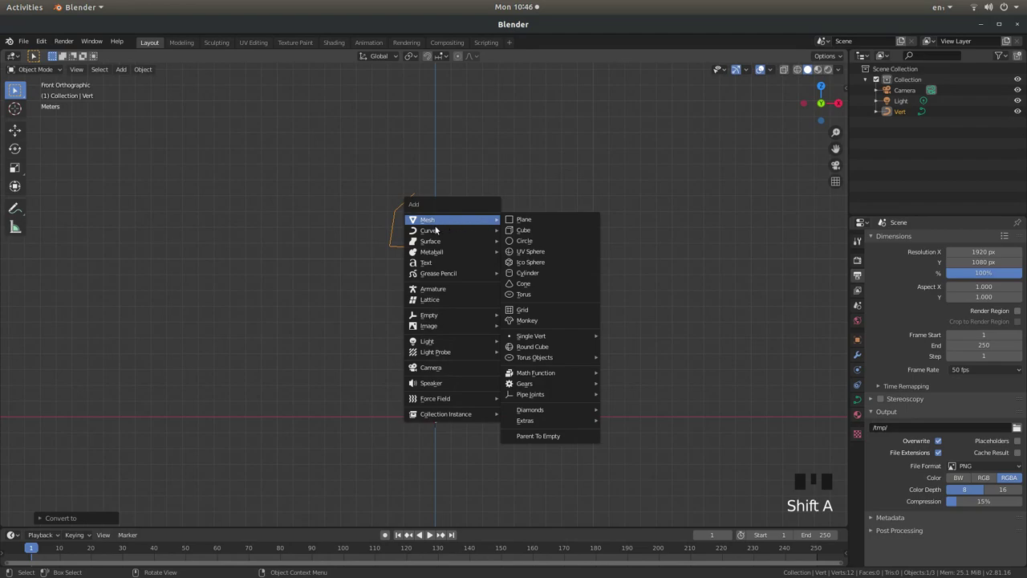
pyautogui.moveTo(439, 236)
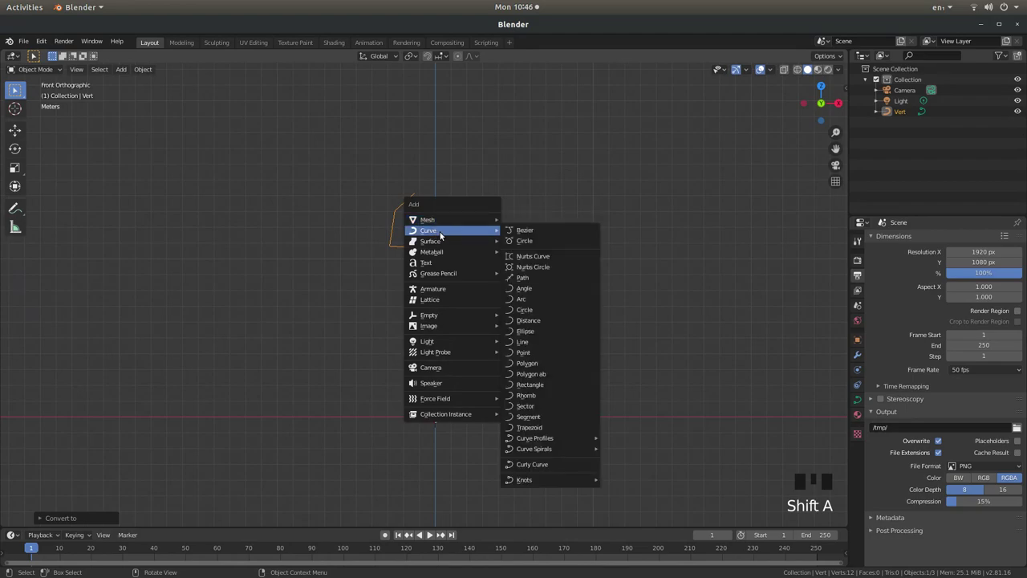
pyautogui.click(530, 241)
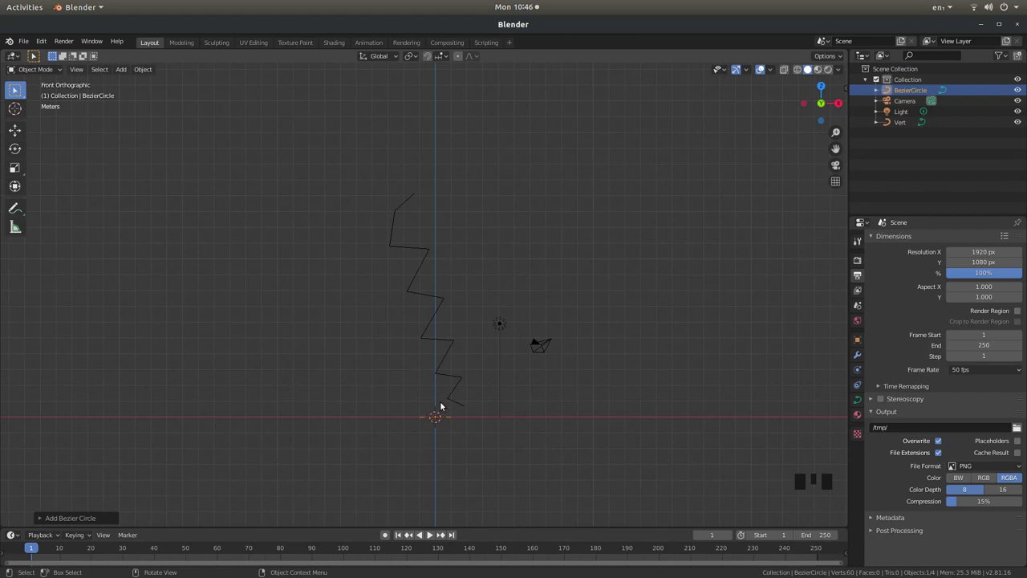
pyautogui.scroll(2, 439, 397)
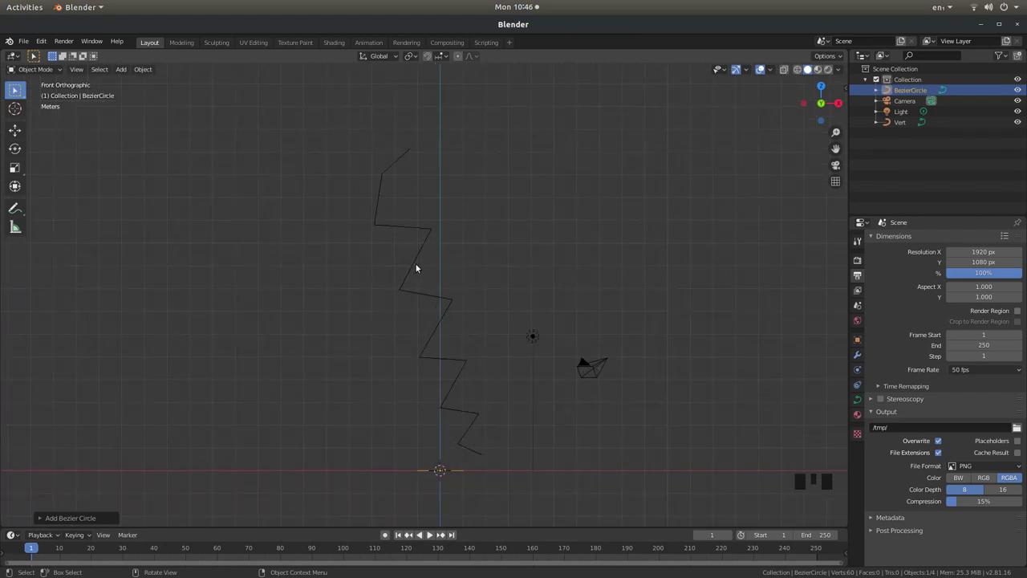
# Set the Vert curve's Geometry Bevel Object to BezierCircle
pyautogui.click(422, 238)
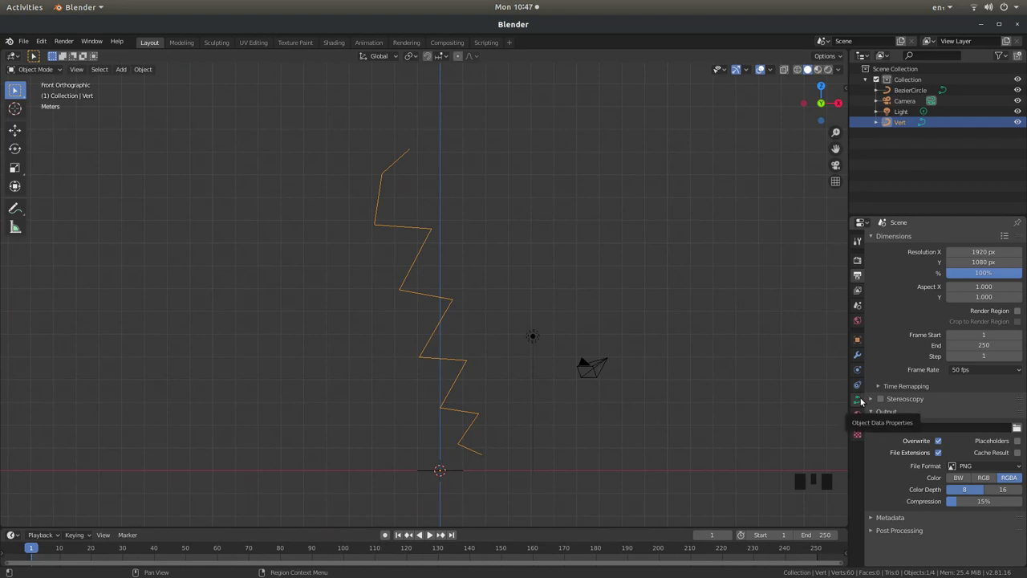
pyautogui.click(858, 400)
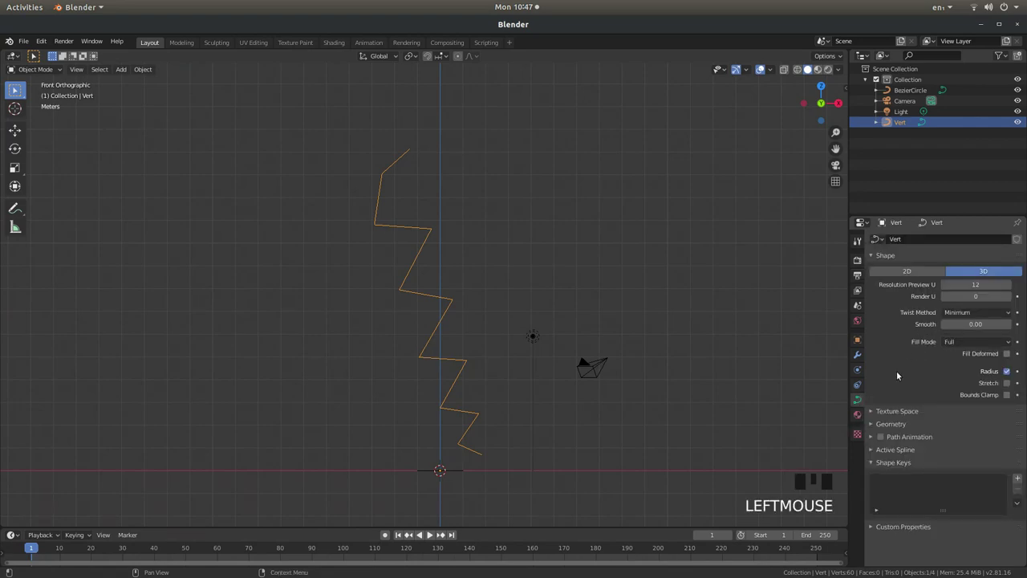
pyautogui.click(873, 424)
pyautogui.scroll(-7, 875, 426)
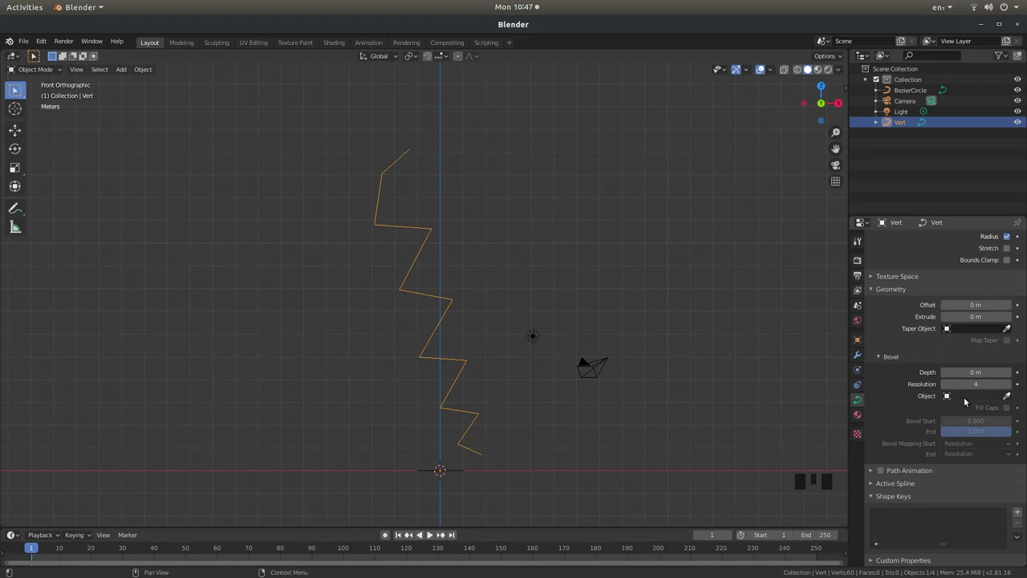
pyautogui.click(968, 397)
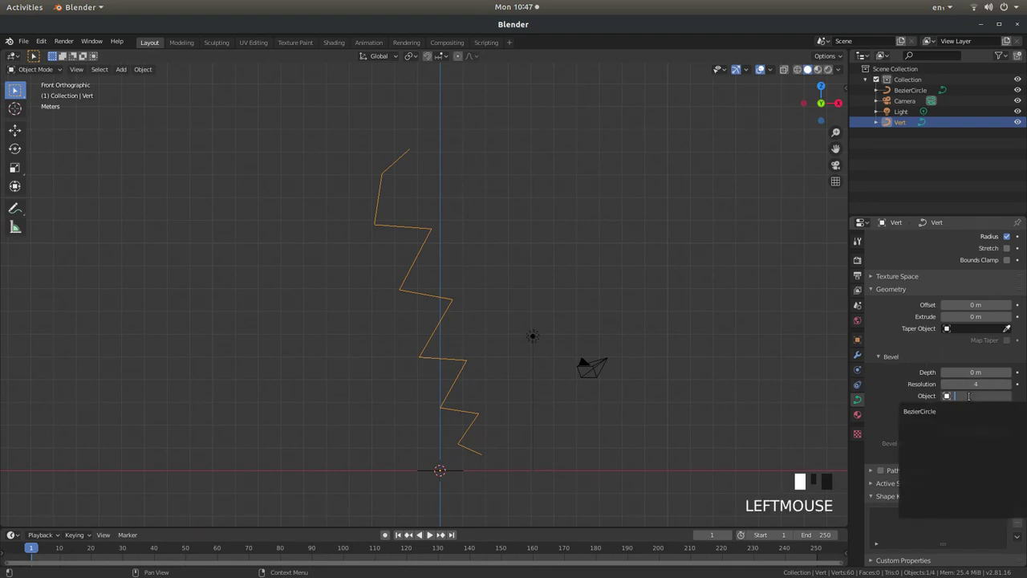
pyautogui.click(922, 412)
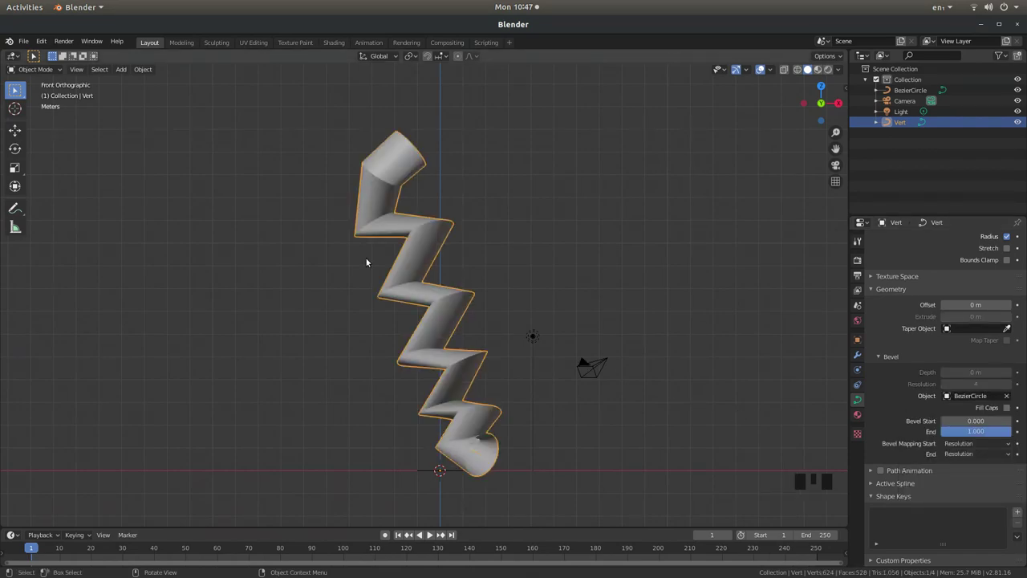
# Scale the BezierCircle down to about 0.036, then reselect the zigzag curve
pyautogui.click(431, 471)
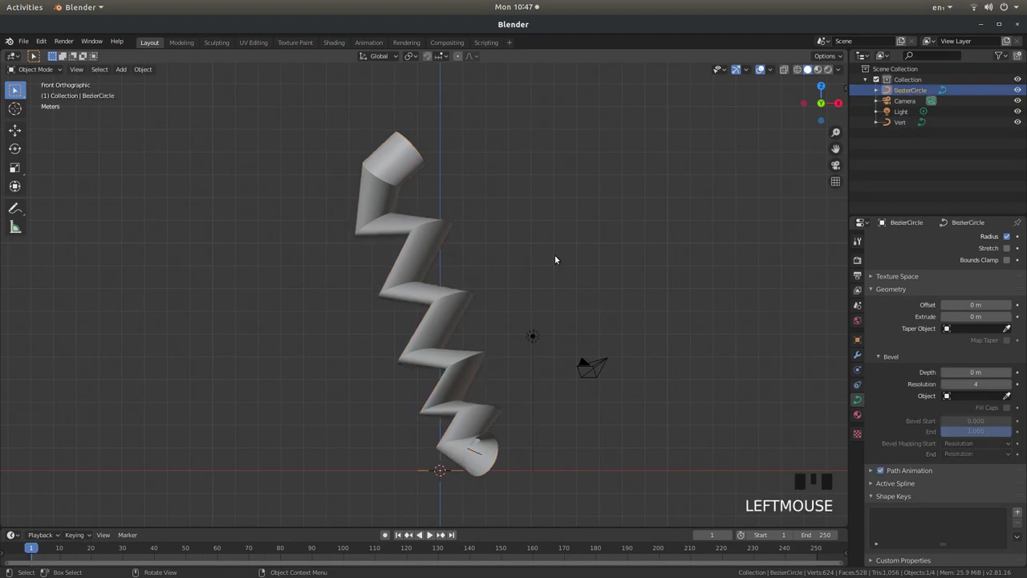
pyautogui.press('s')
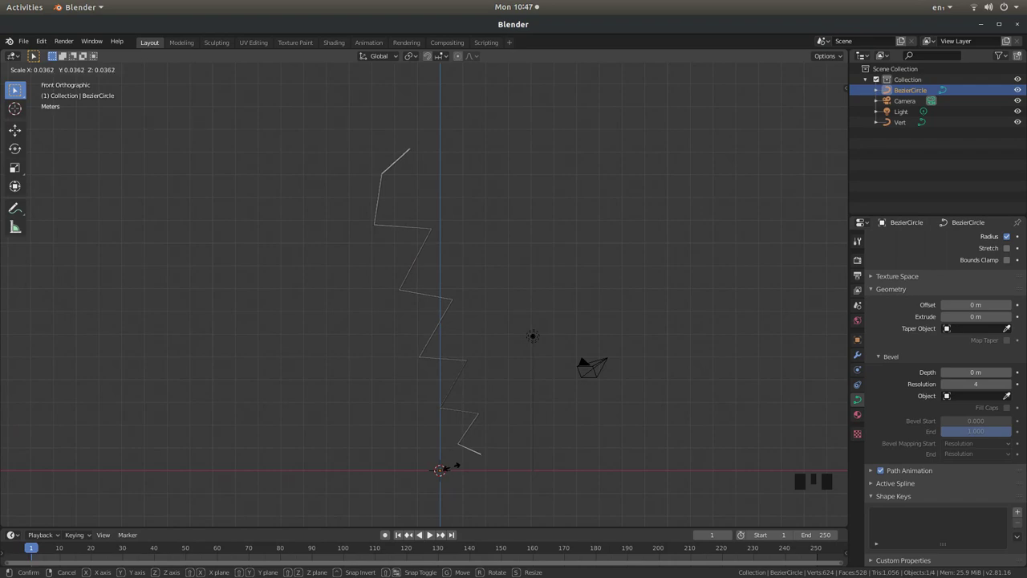
pyautogui.click(450, 467)
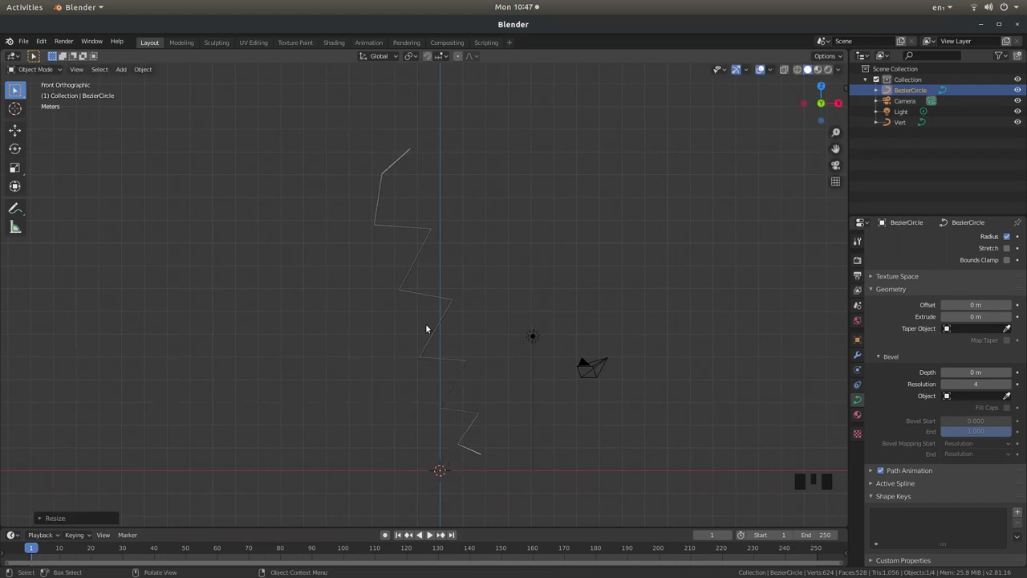
pyautogui.scroll(3, 440, 245)
pyautogui.scroll(-4, 439, 245)
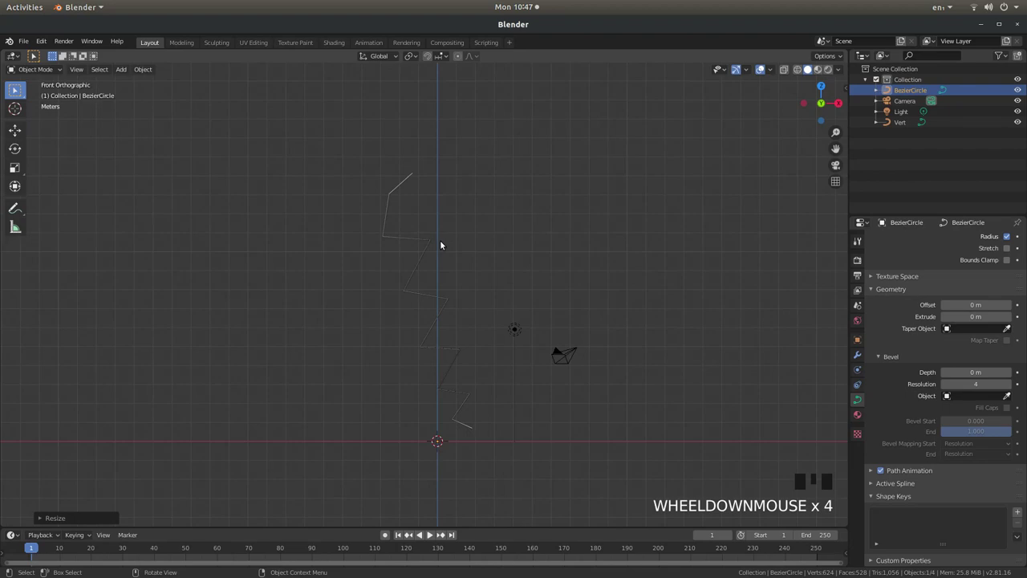
pyautogui.scroll(3, 439, 245)
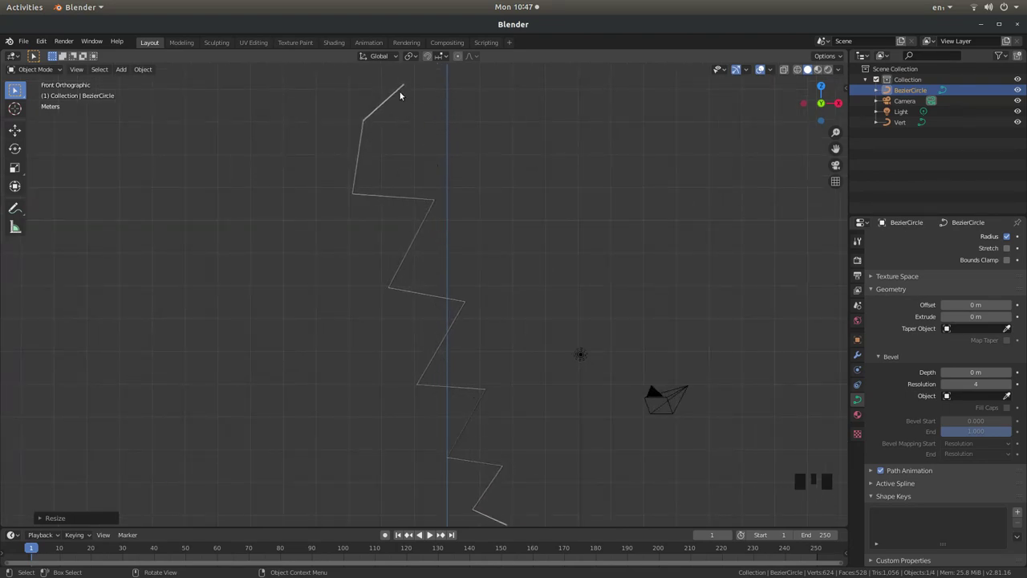
pyautogui.scroll(-2, 451, 269)
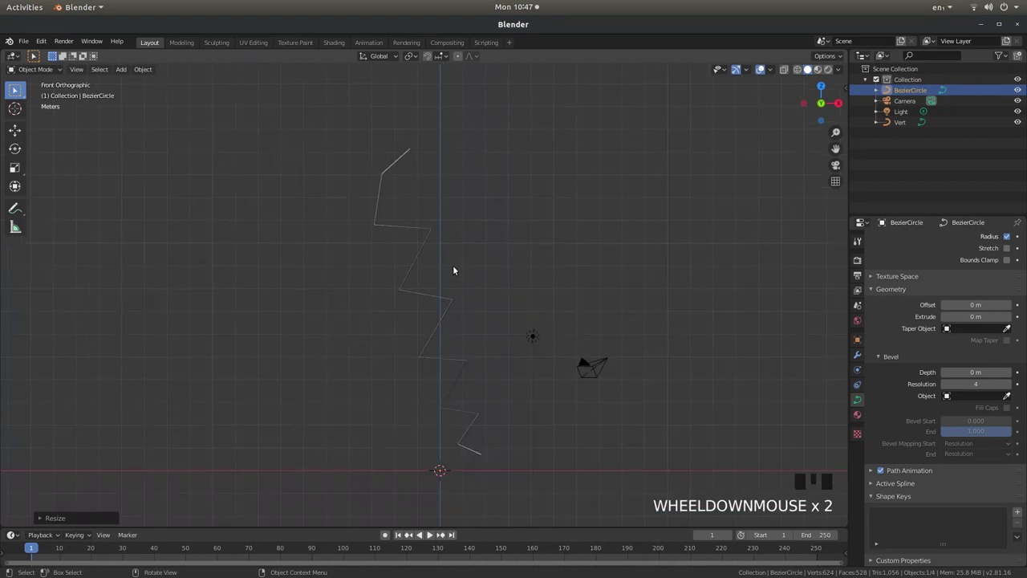
pyautogui.click(397, 166)
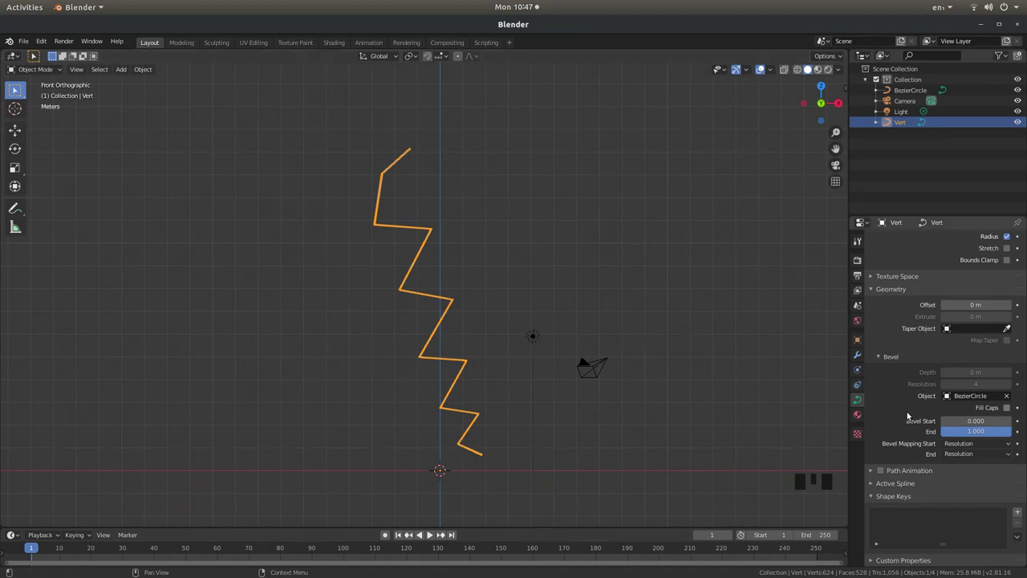
# Set Bevel Start to 1.000 and keyframe both Bevel Start and End on frame 1
pyautogui.scroll(-3, 911, 413)
pyautogui.scroll(2, 914, 409)
pyautogui.scroll(-2, 915, 409)
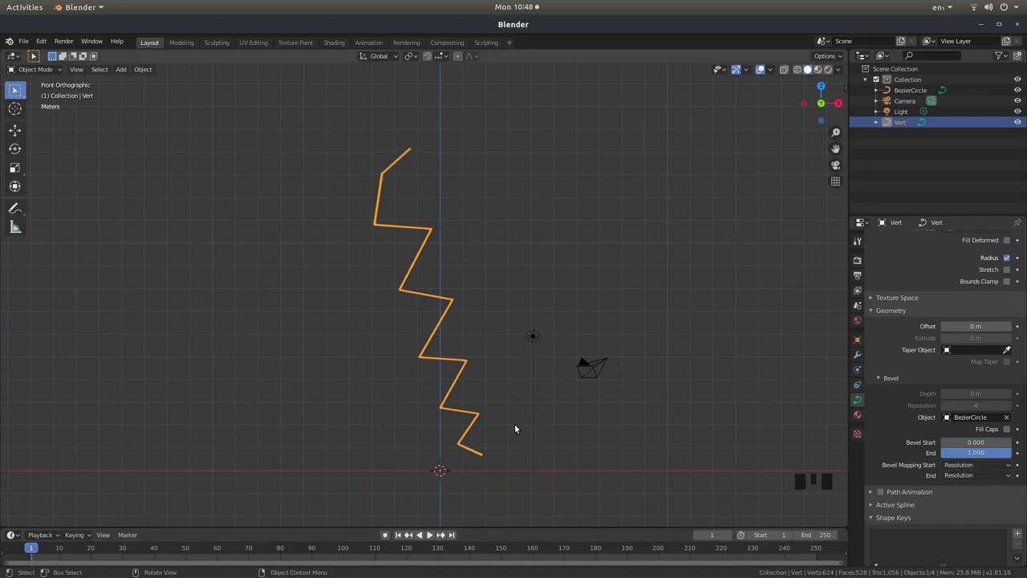
pyautogui.click(988, 444)
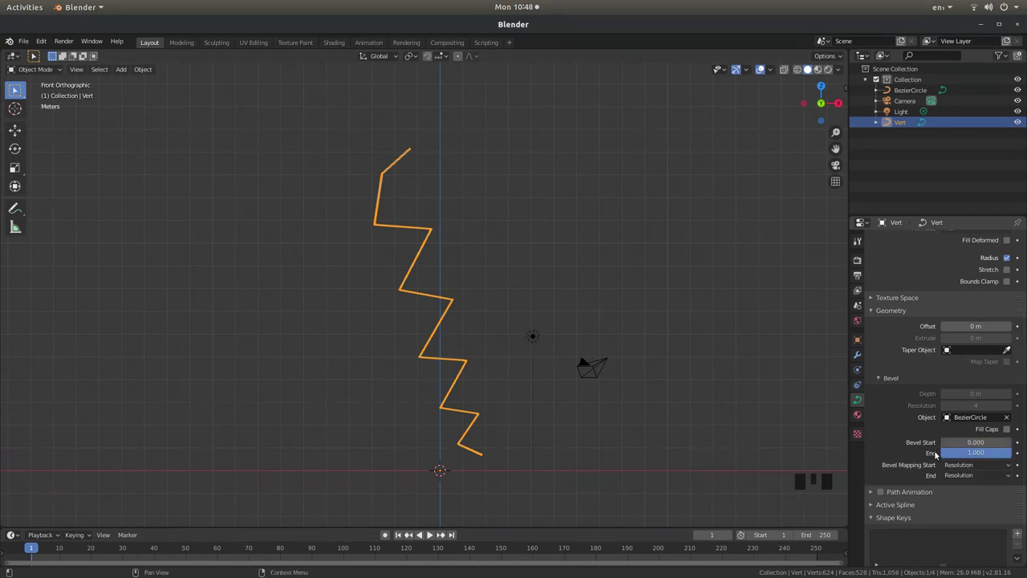
pyautogui.moveTo(965, 442); pyautogui.dragTo(1022, 442)
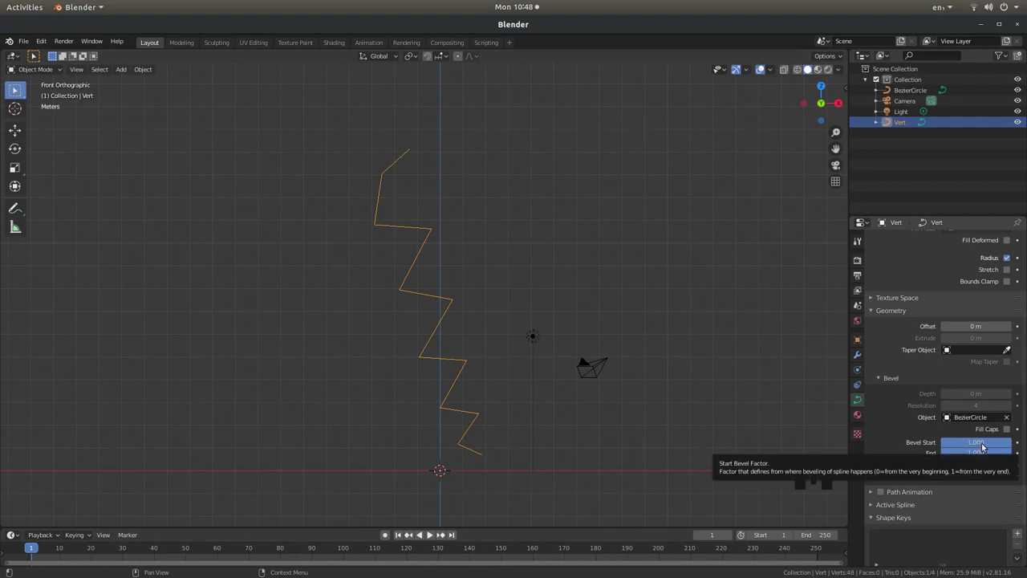
pyautogui.press('i')
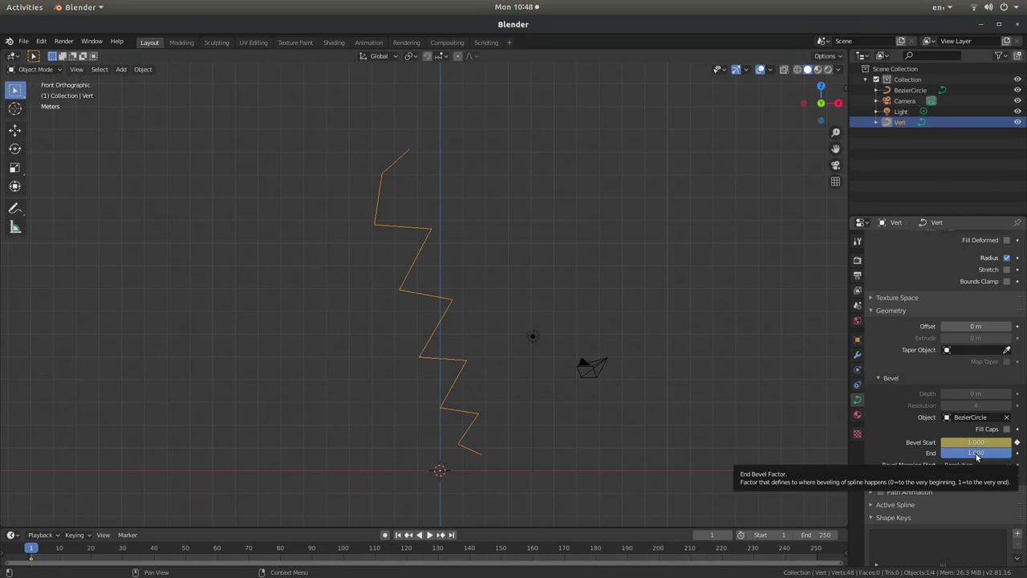
pyautogui.press('i')
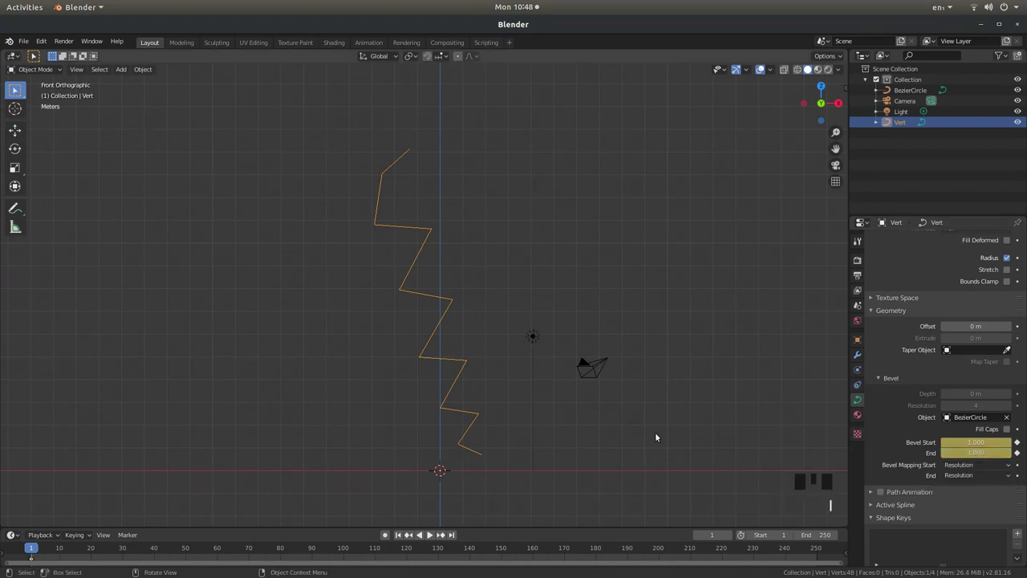
# At frame 10, set Bevel Start to 0 and keyframe both Bevel Start and End
pyautogui.moveTo(32, 549); pyautogui.dragTo(41, 550)
pyautogui.moveTo(46, 553); pyautogui.dragTo(58, 553)
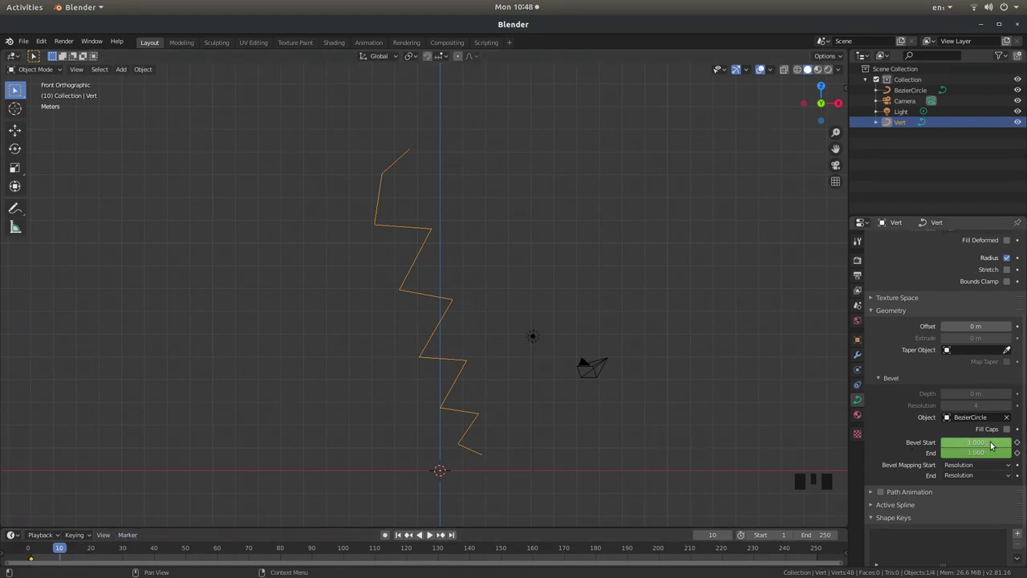
pyautogui.moveTo(991, 444); pyautogui.dragTo(942, 444)
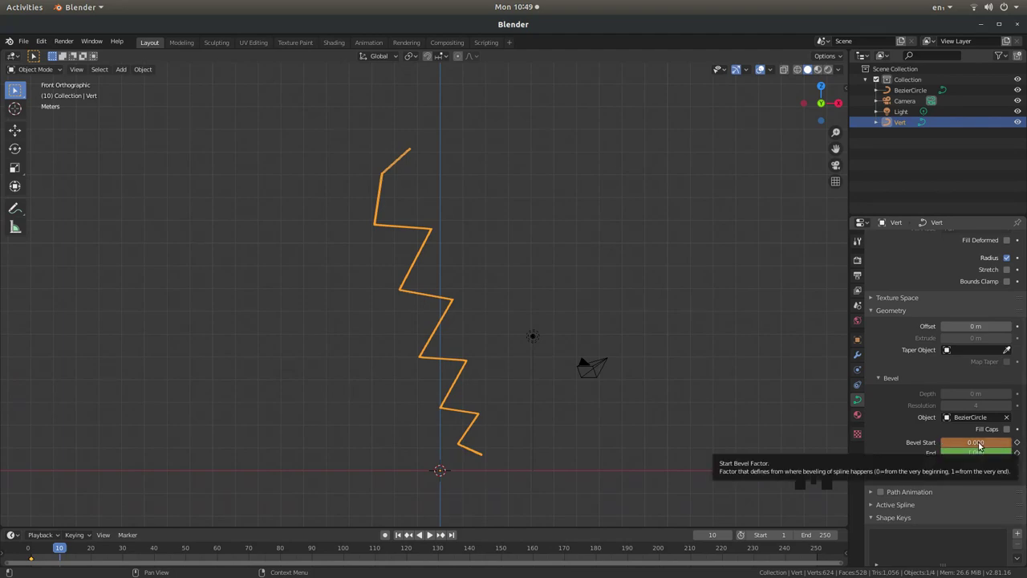
pyautogui.press('i')
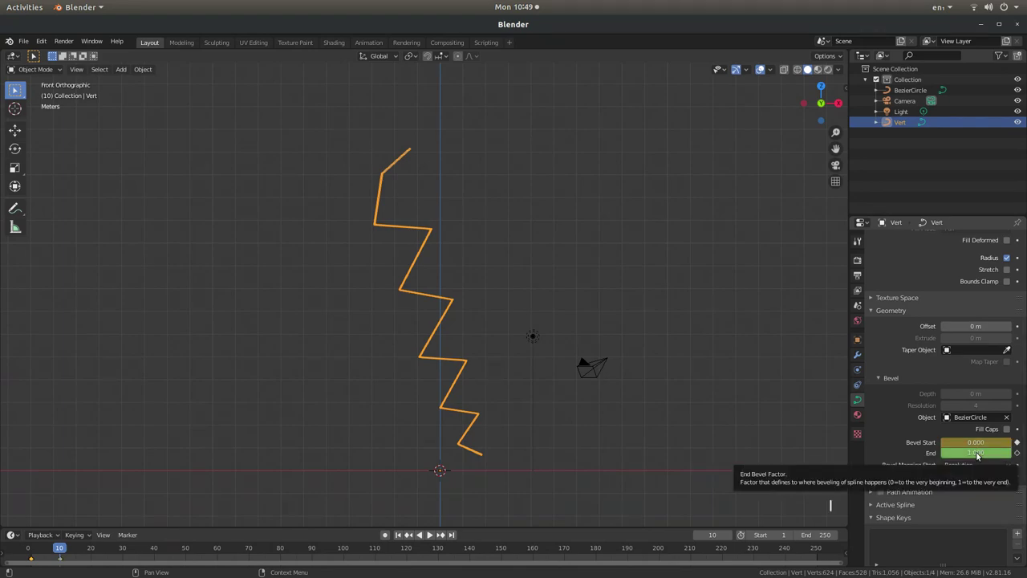
pyautogui.press('i')
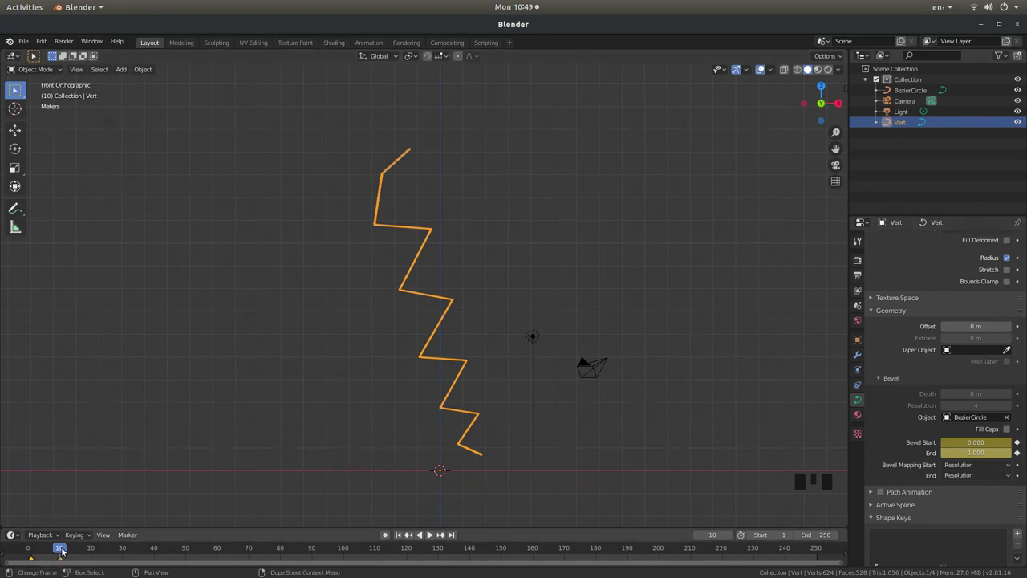
# At frame 20, set Bevel End to 0 and keyframe it
pyautogui.moveTo(61, 551); pyautogui.dragTo(91, 553)
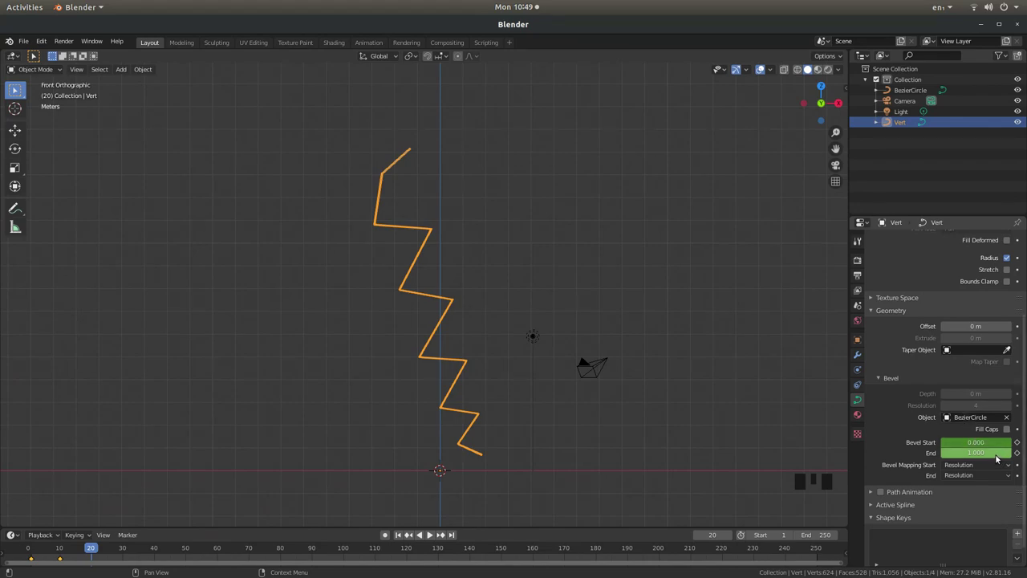
pyautogui.moveTo(998, 458); pyautogui.dragTo(928, 458)
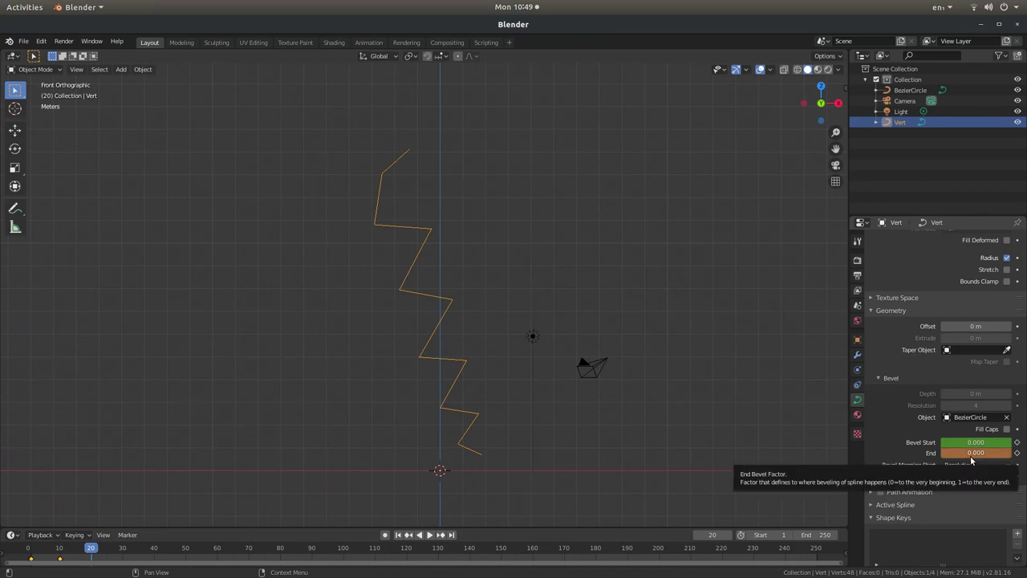
pyautogui.press('i')
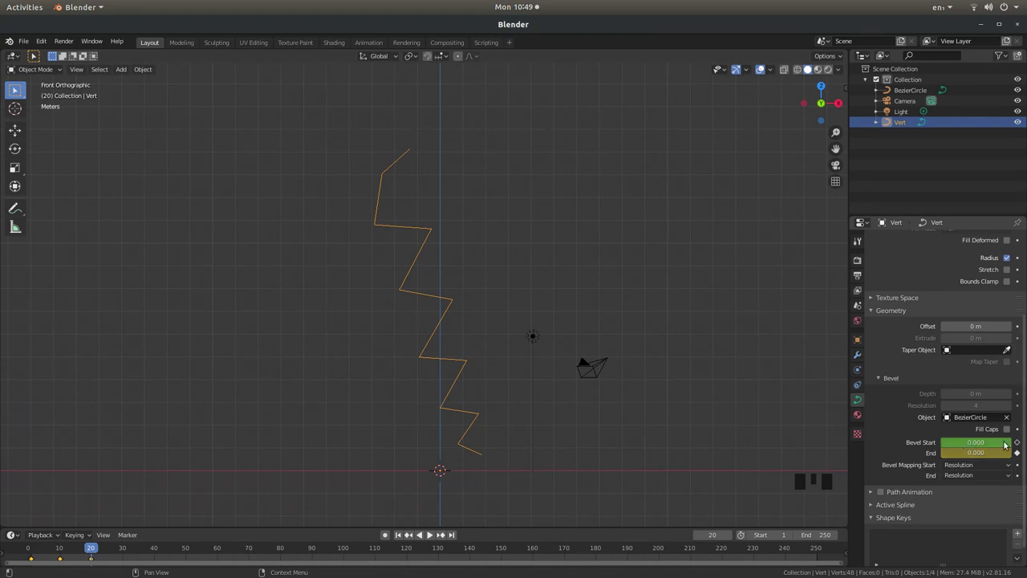
pyautogui.click(398, 534)
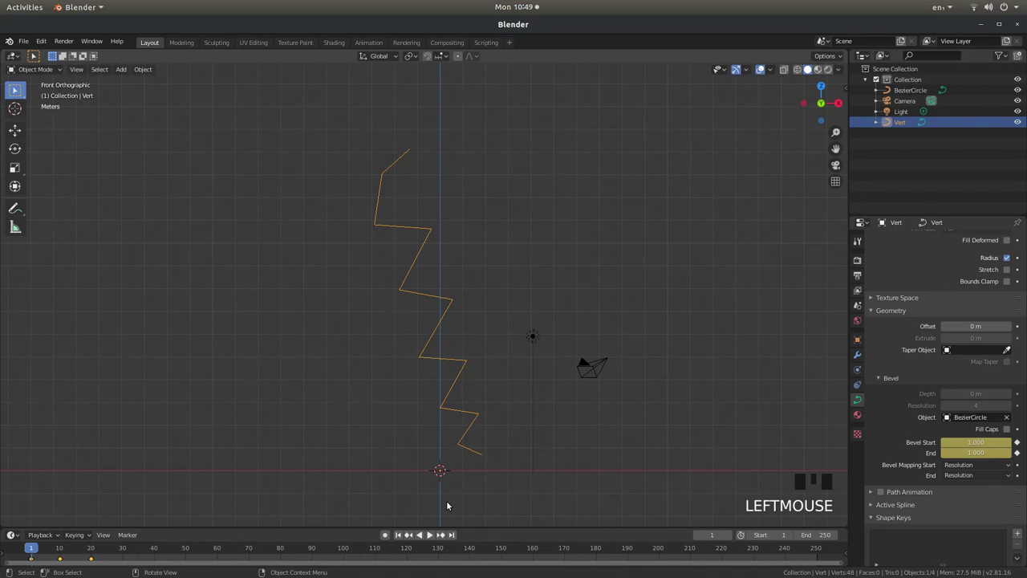
pyautogui.click(430, 535)
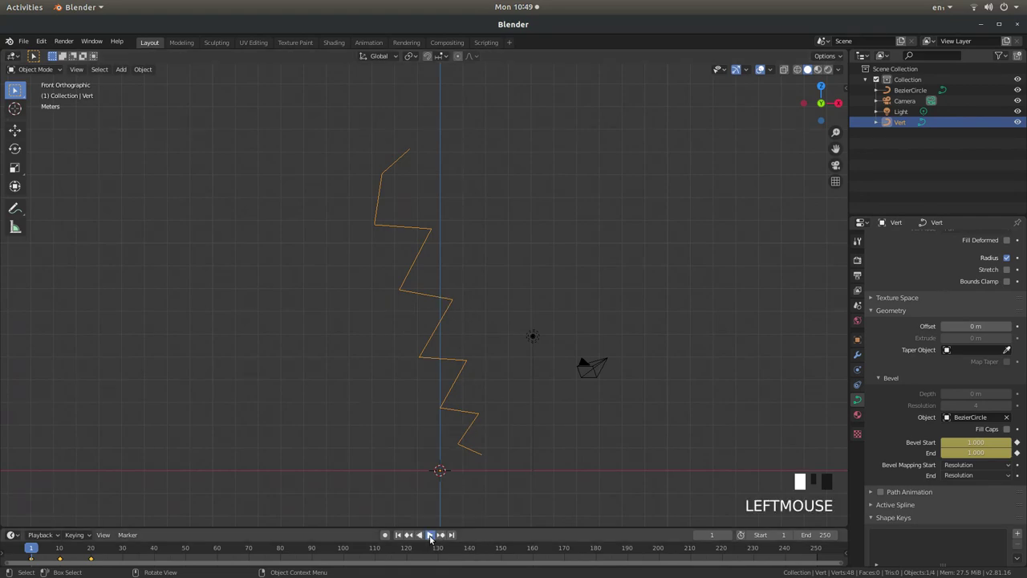
pyautogui.click(416, 535)
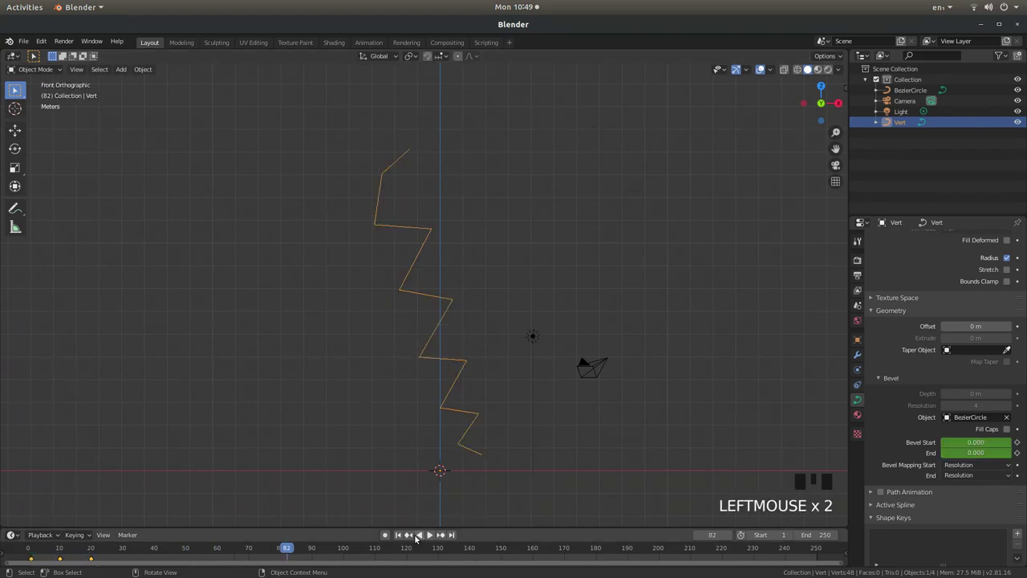
pyautogui.click(398, 534)
pyautogui.click(428, 535)
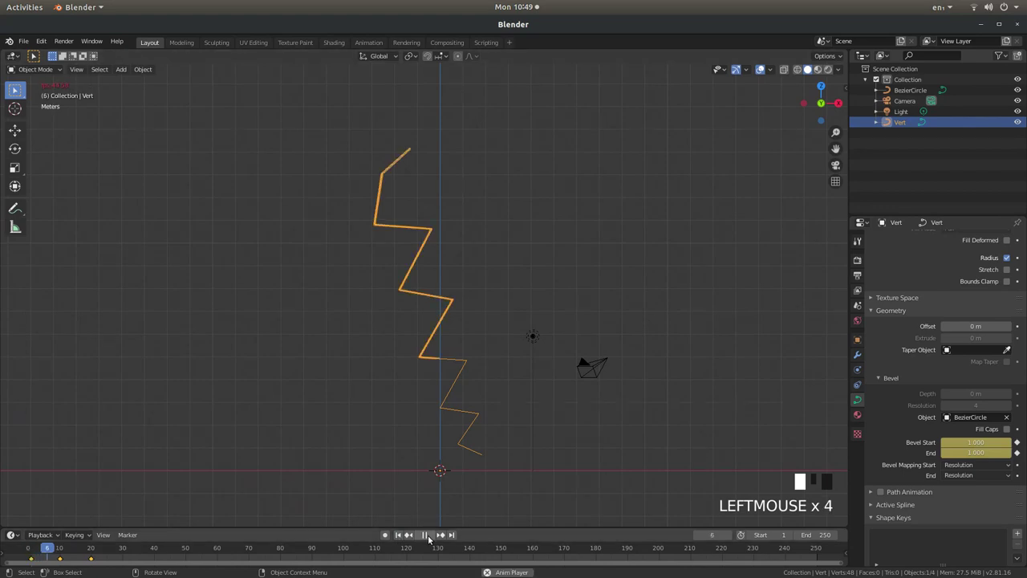
pyautogui.click(426, 535)
pyautogui.click(398, 535)
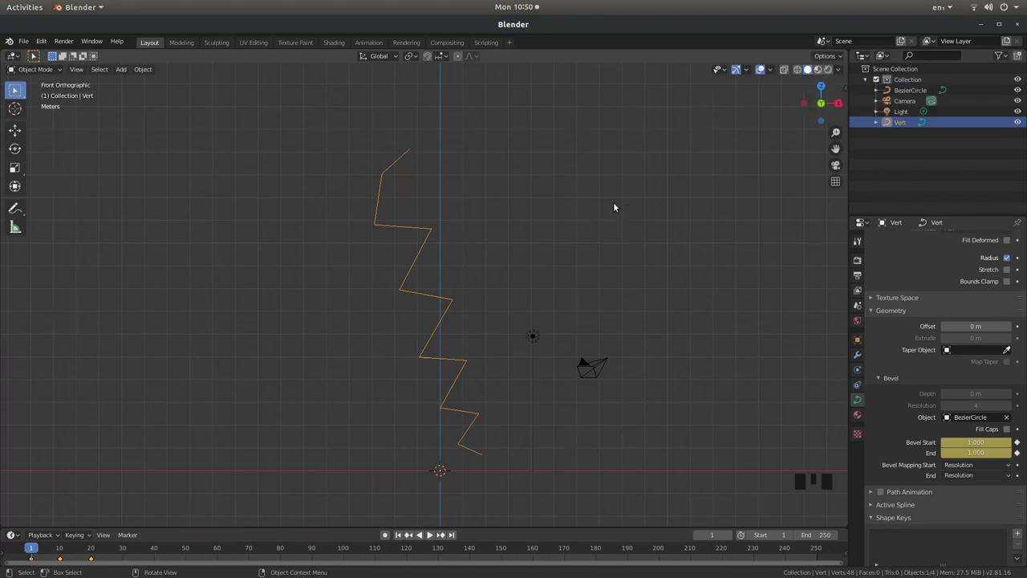
# Set the World colour value to 0 for a black background, then view in Rendered shading
pyautogui.press('z')
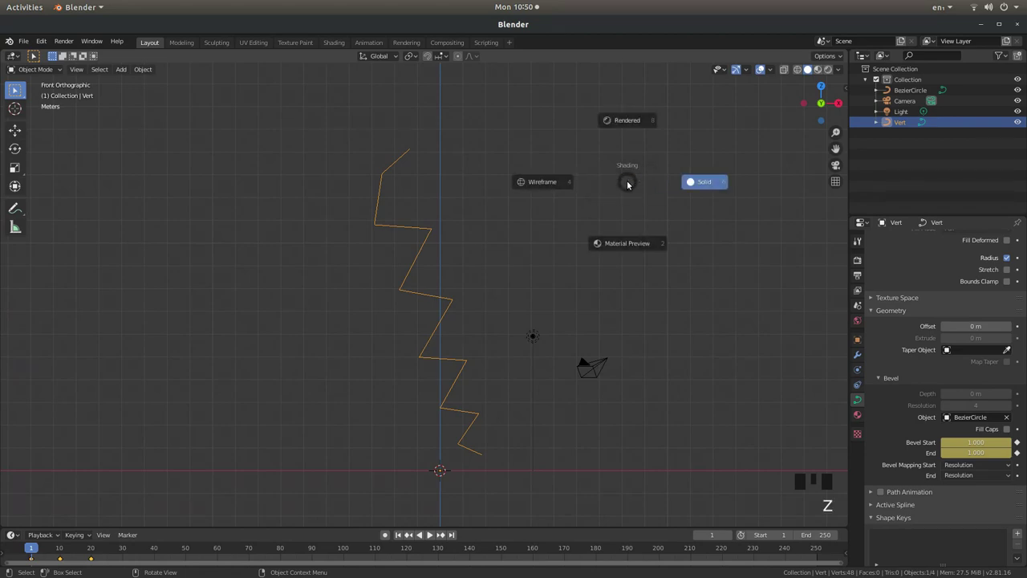
pyautogui.click(630, 245)
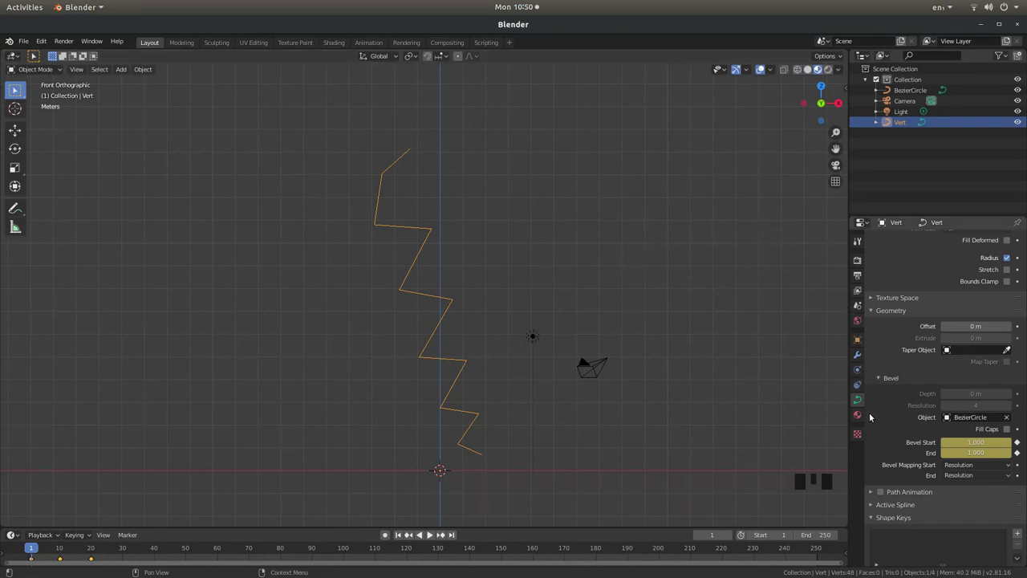
pyautogui.click(858, 322)
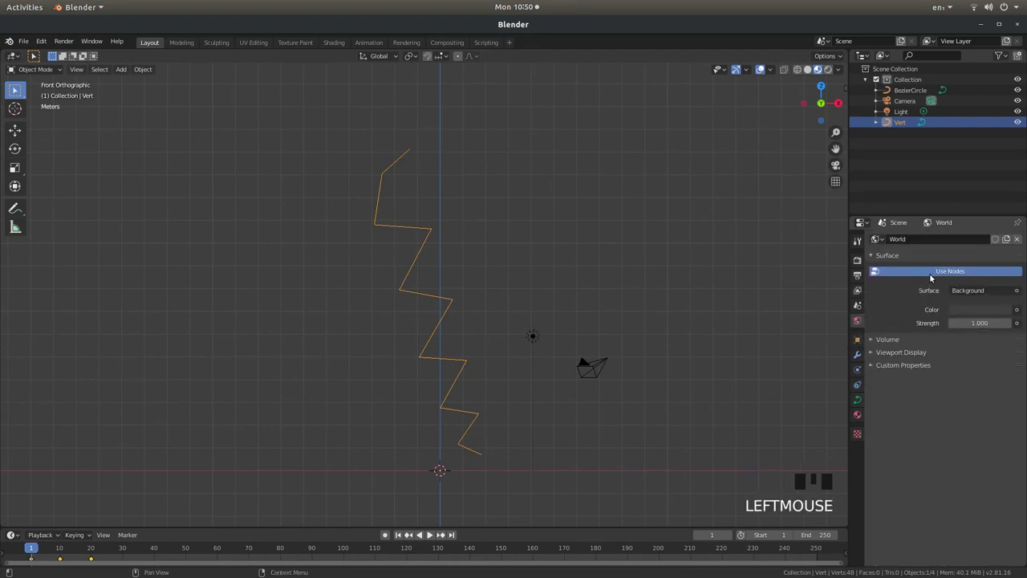
pyautogui.click(964, 309)
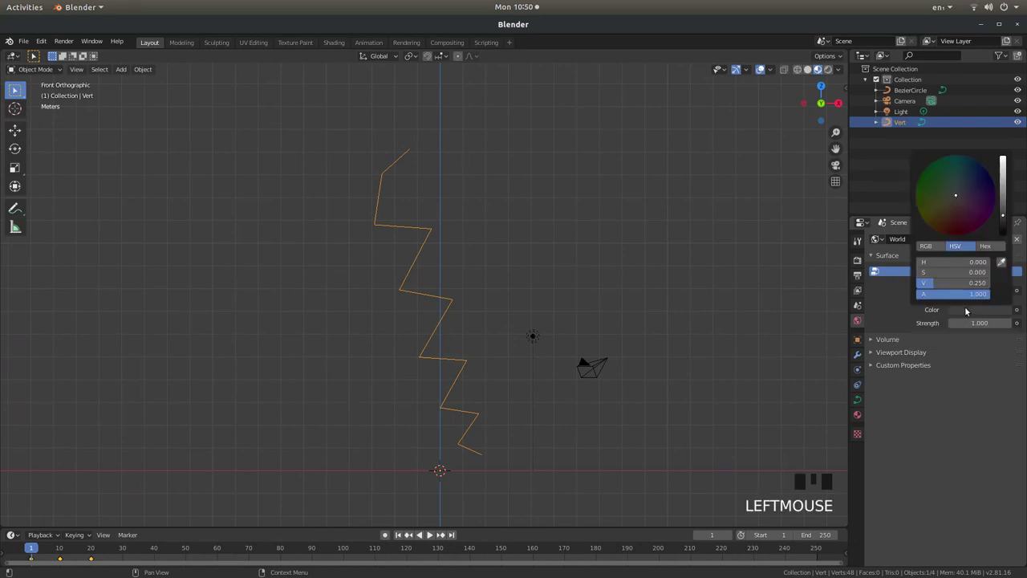
pyautogui.moveTo(1008, 218); pyautogui.dragTo(1004, 234)
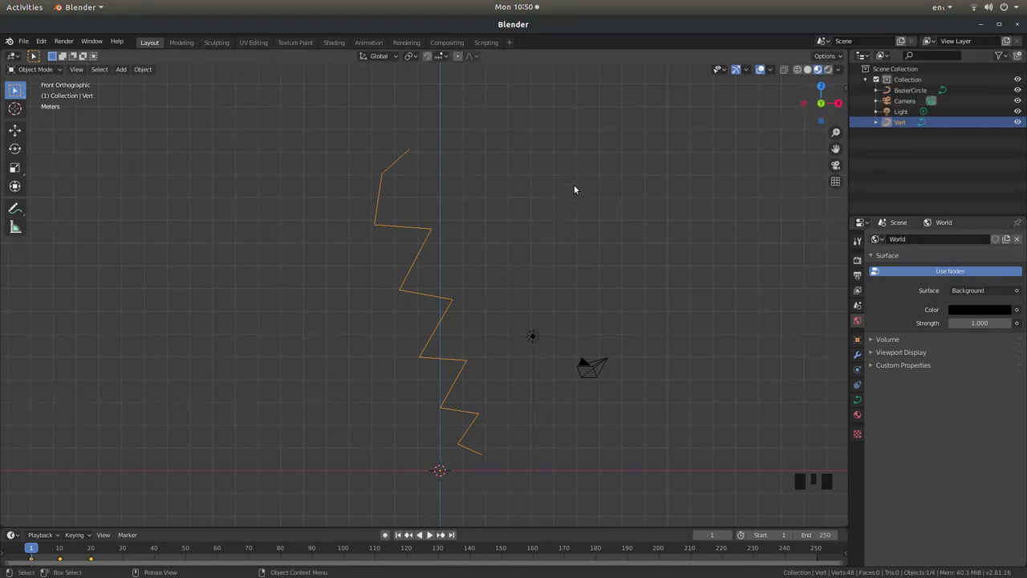
pyautogui.press('z')
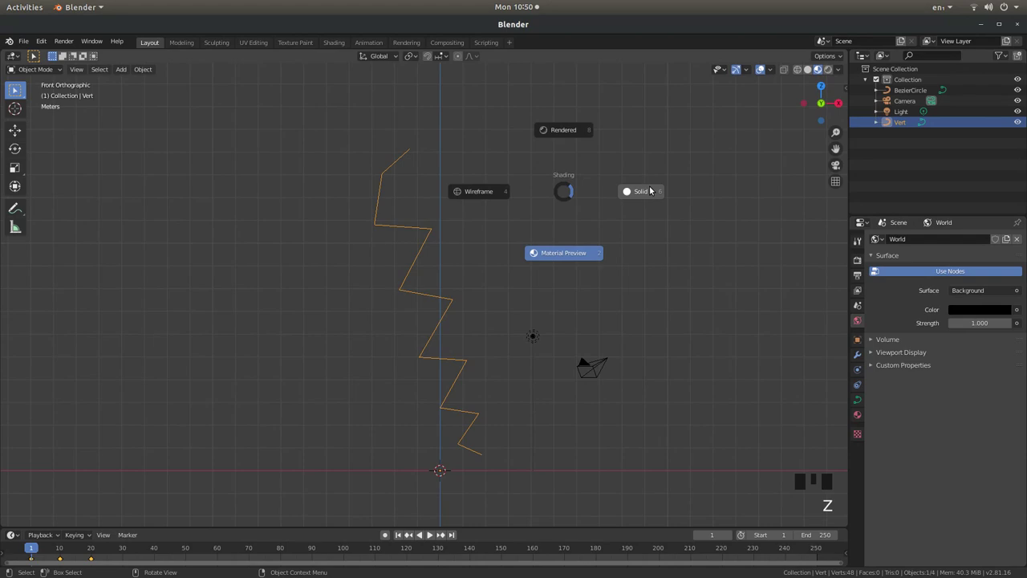
pyautogui.click(572, 138)
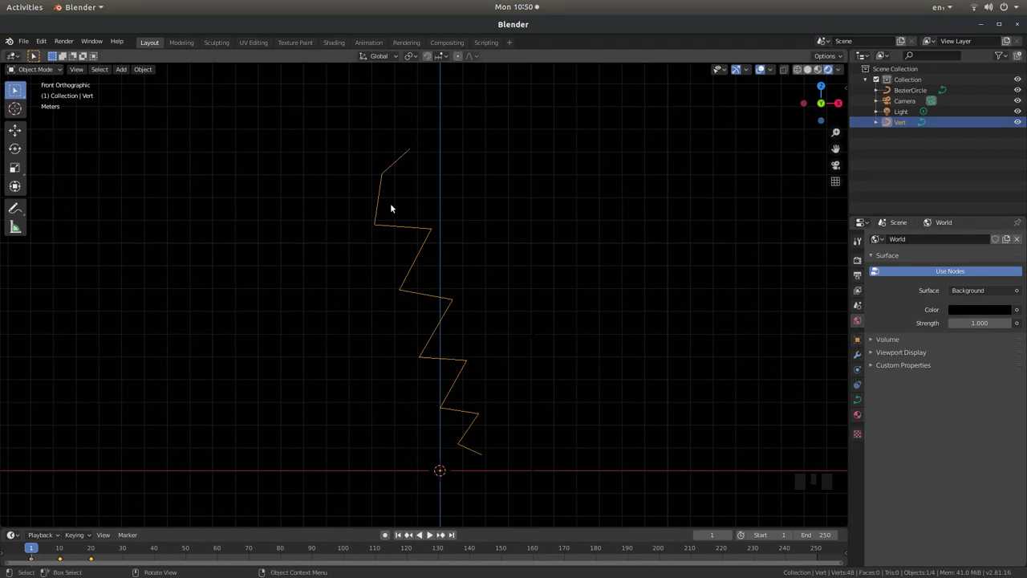
# Give the bolt a new material with an Emission surface at strength 100
pyautogui.click(858, 414)
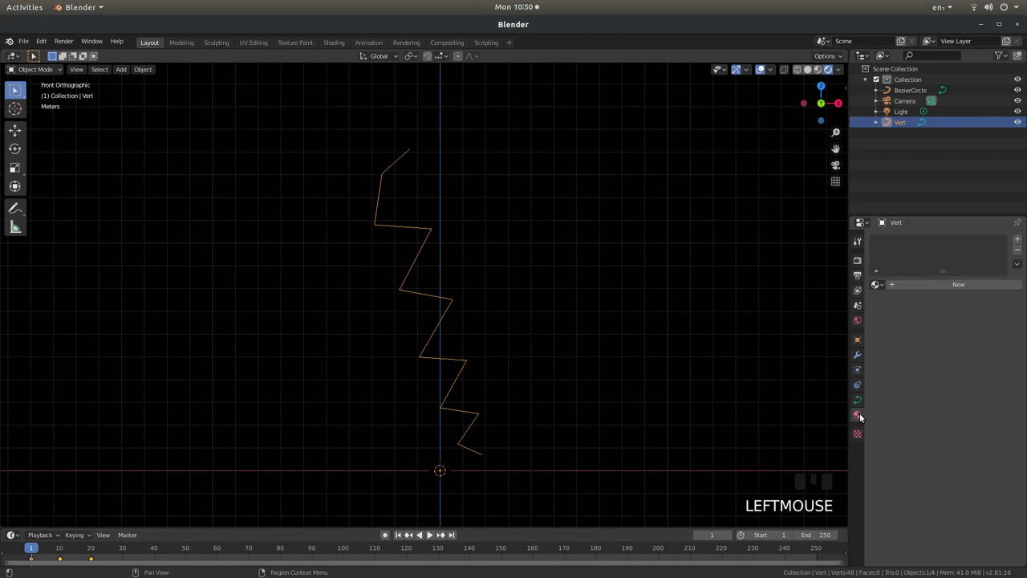
pyautogui.click(964, 285)
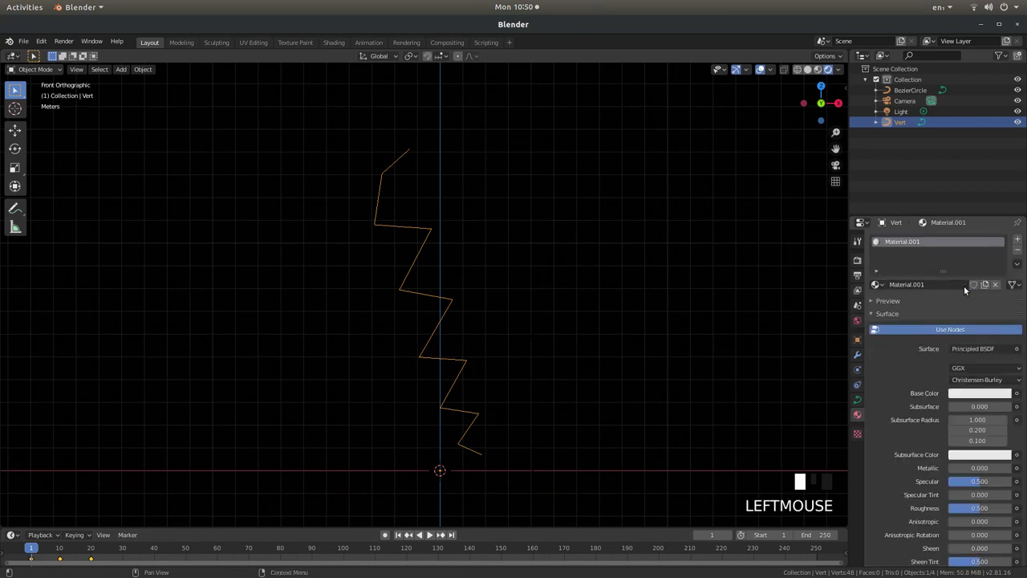
pyautogui.click(976, 348)
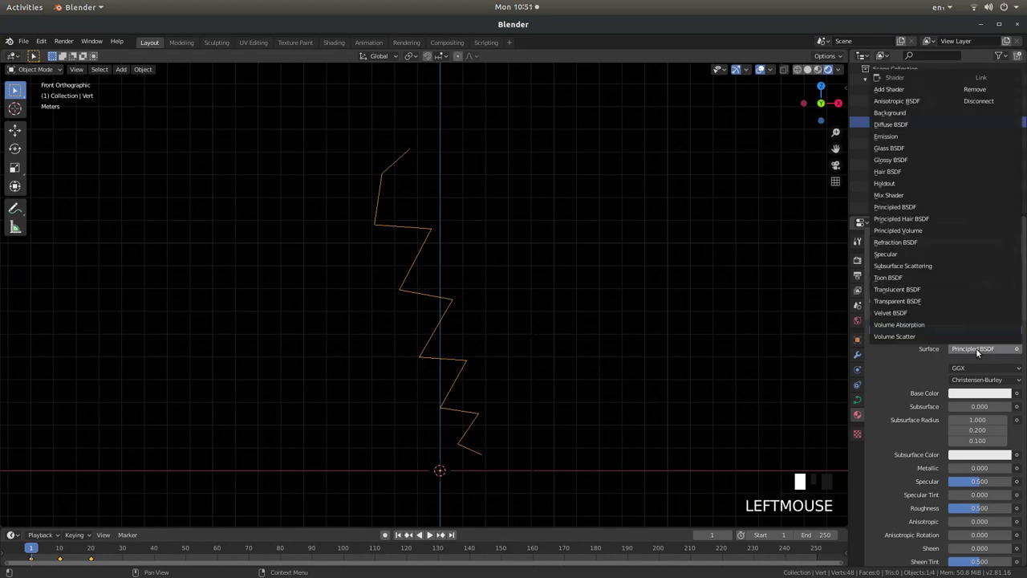
pyautogui.click(898, 137)
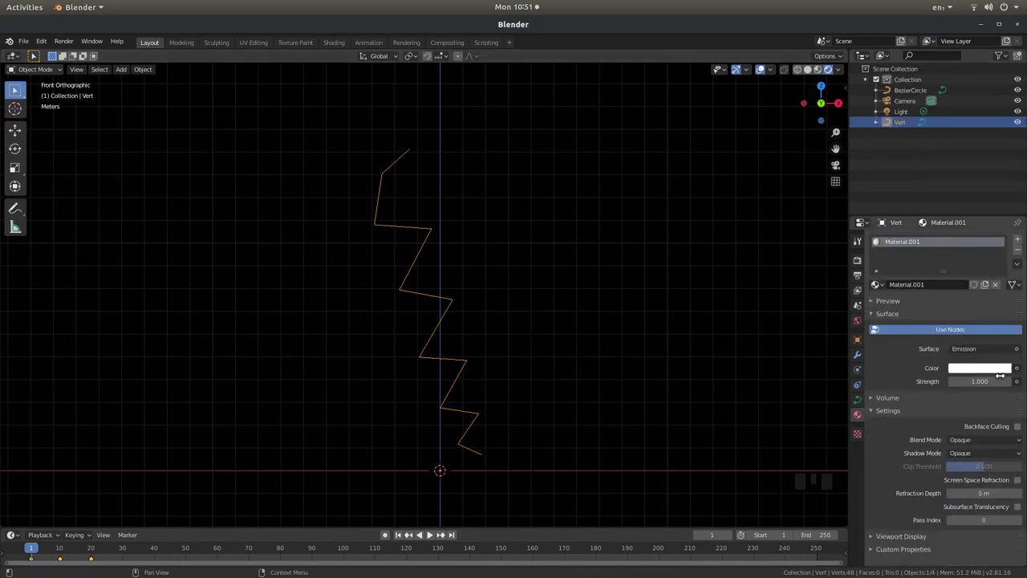
pyautogui.click(959, 381)
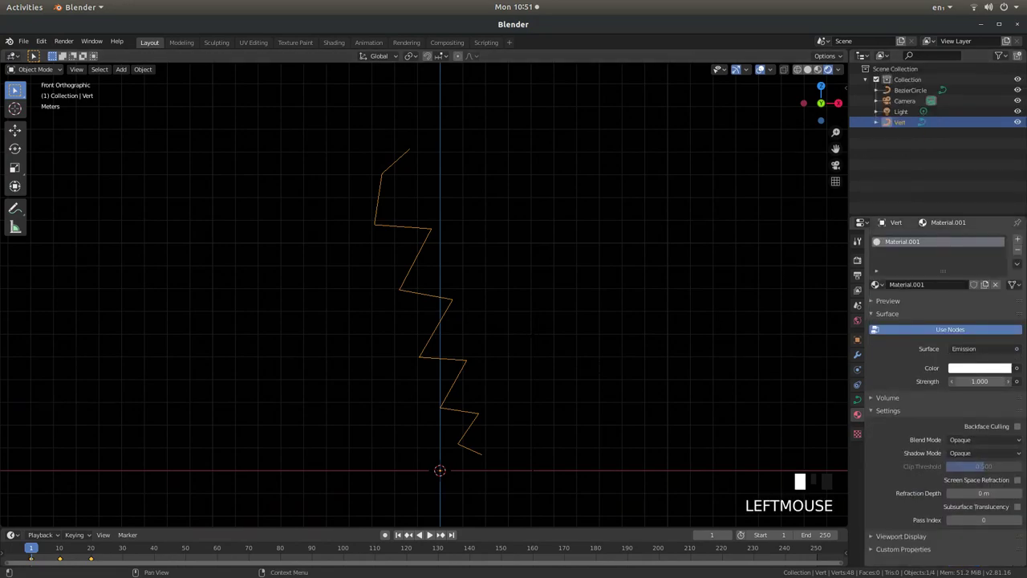
pyautogui.write('100')
pyautogui.press('Return')
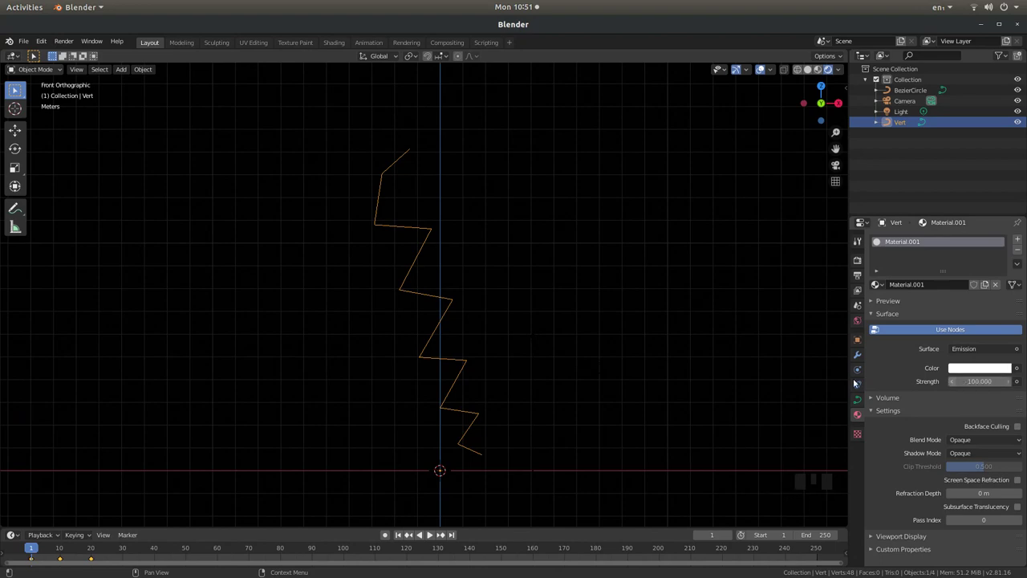
pyautogui.moveTo(29, 552); pyautogui.dragTo(59, 554)
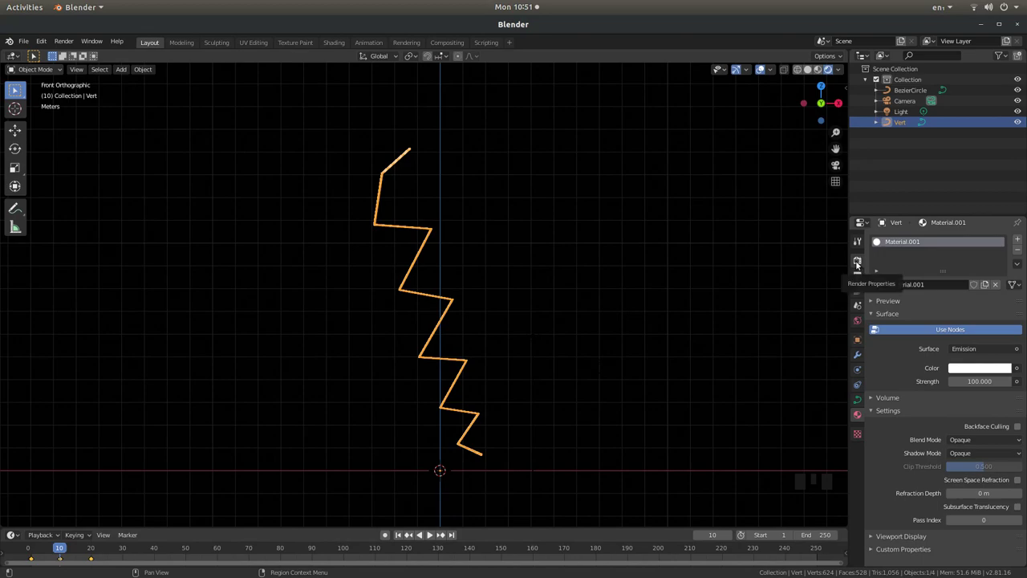
# Enable Ambient Occlusion and Bloom in the render settings and expand both panels
pyautogui.click(857, 263)
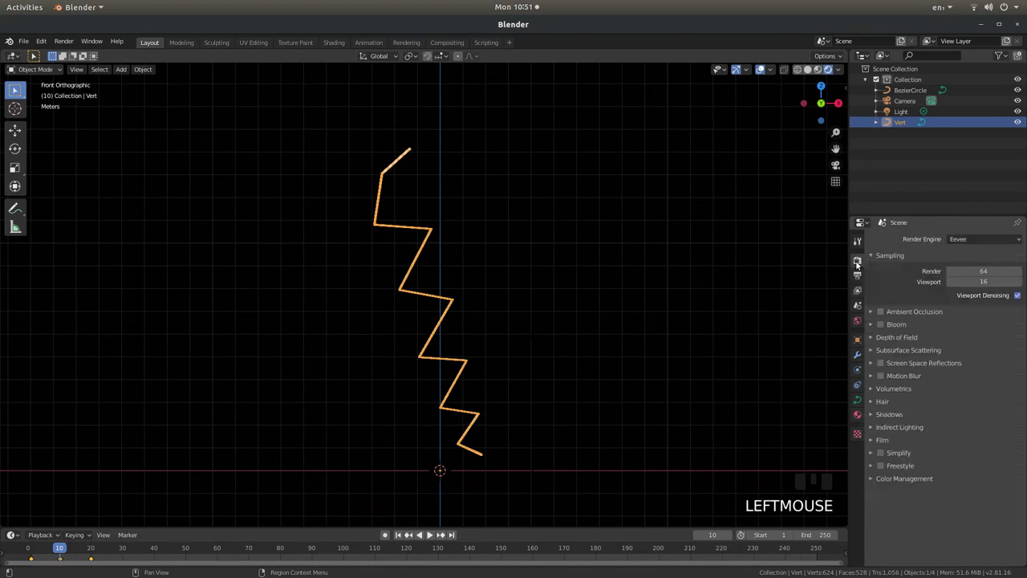
pyautogui.click(880, 313)
pyautogui.click(881, 324)
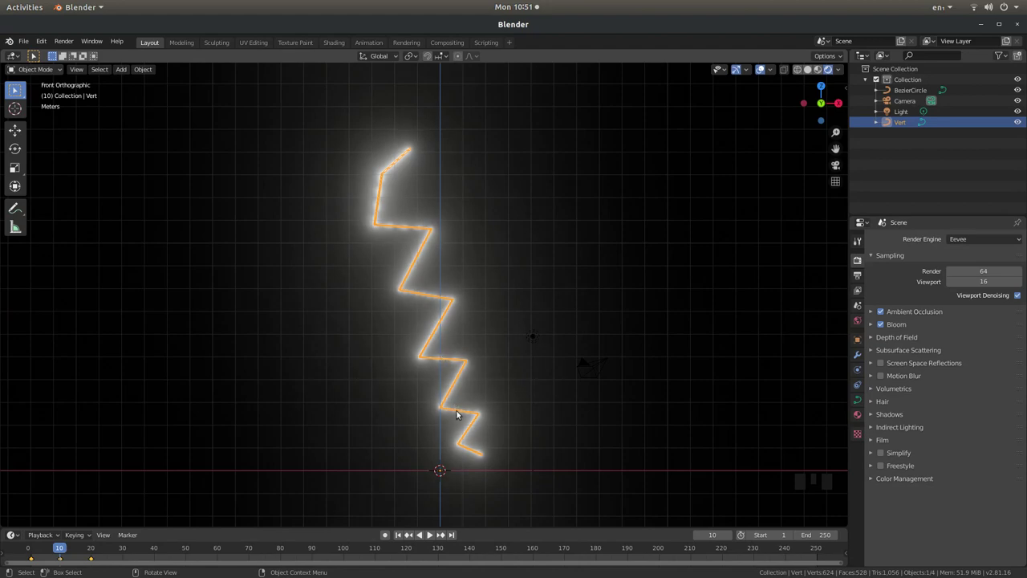
pyautogui.click(871, 325)
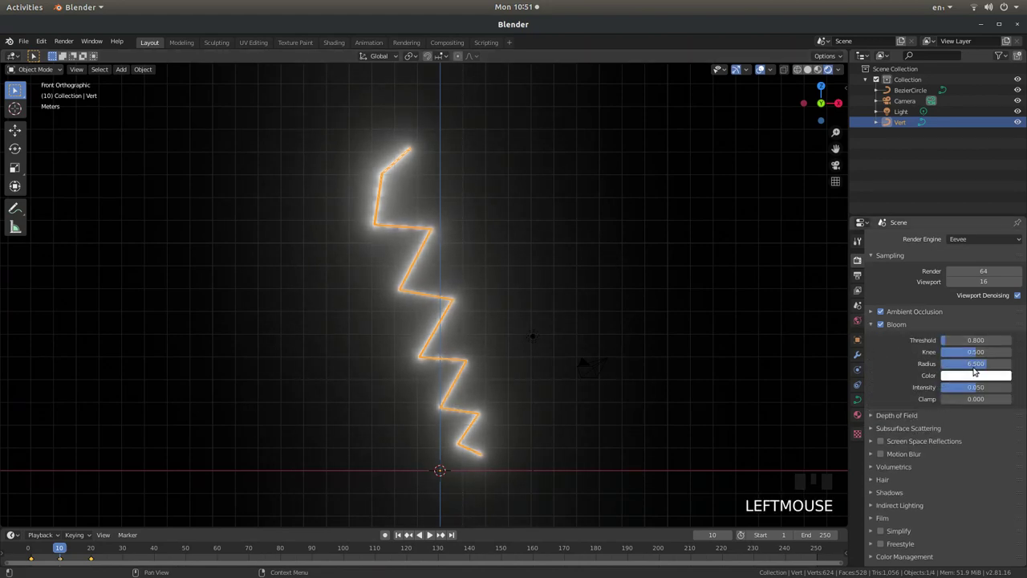
pyautogui.click(869, 312)
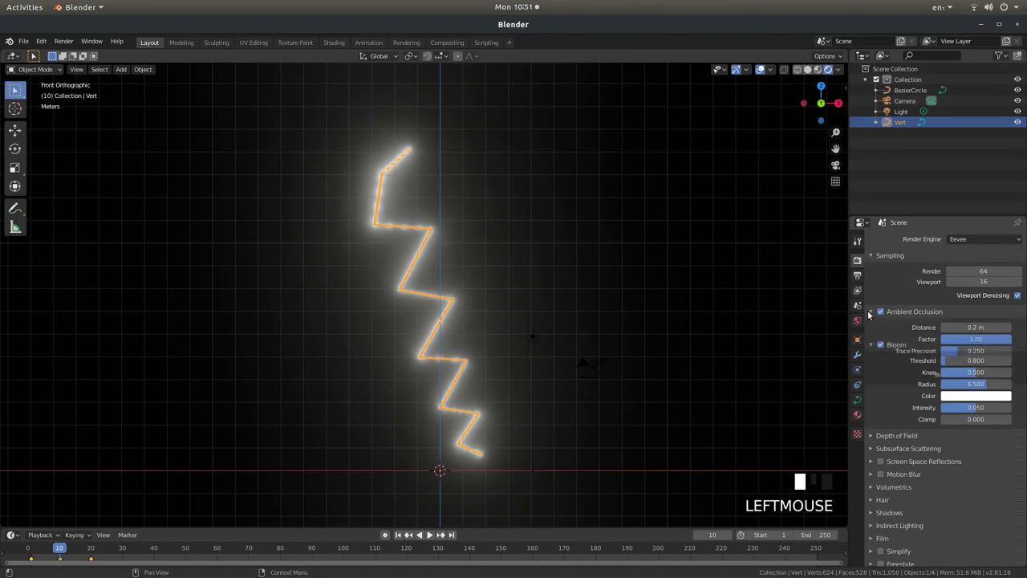
# Set Ambient Occlusion distance to 0.91 m and Bloom threshold to 1.546
pyautogui.doubleClick(952, 326)
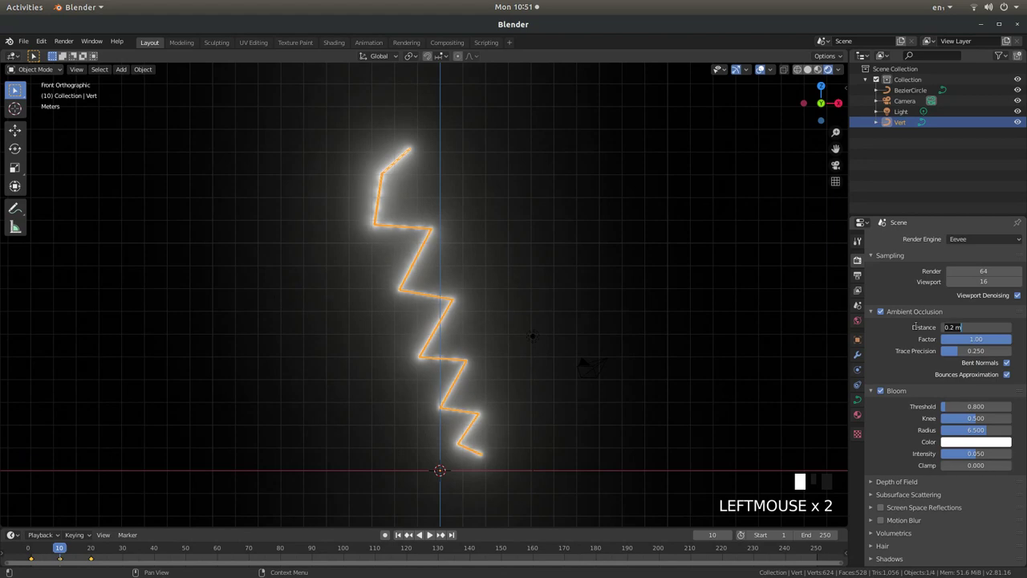
pyautogui.write('5')
pyautogui.click(947, 331)
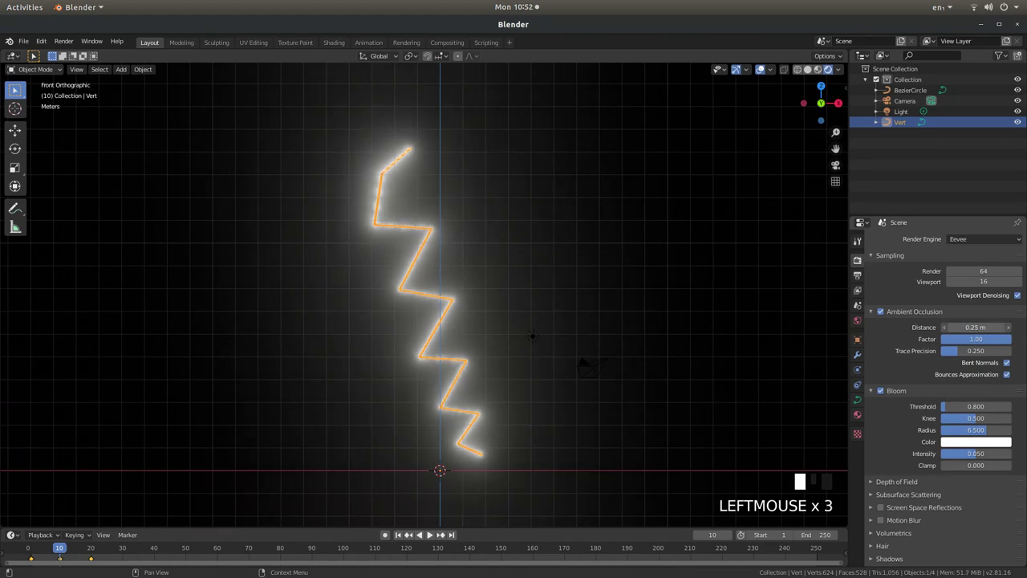
pyautogui.moveTo(963, 327); pyautogui.dragTo(994, 327)
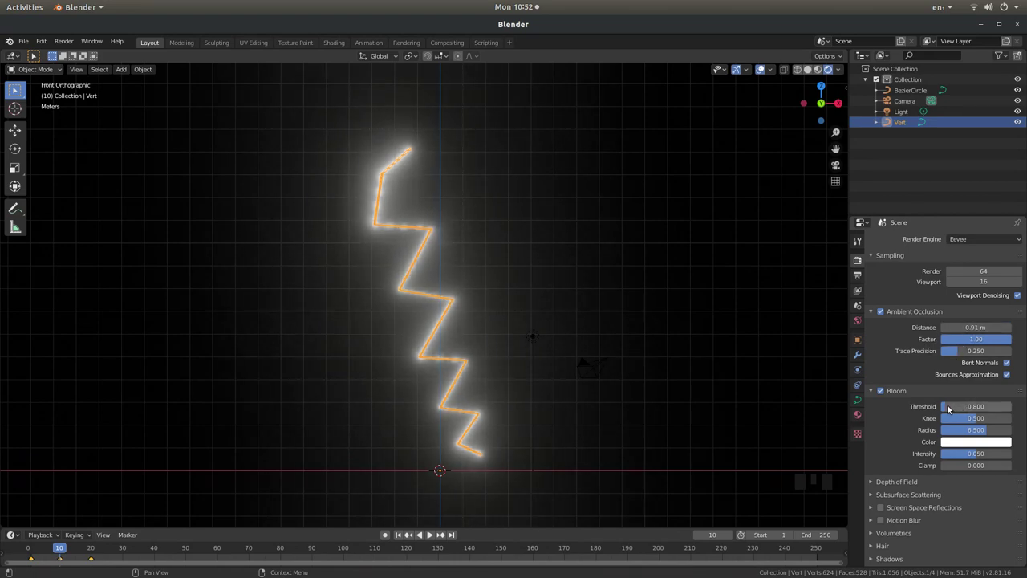
pyautogui.moveTo(949, 405); pyautogui.dragTo(948, 405)
pyautogui.moveTo(976, 406)
pyautogui.mouseDown()
pyautogui.moveTo(999, 406)
pyautogui.moveTo(965, 406)
pyautogui.mouseUp()
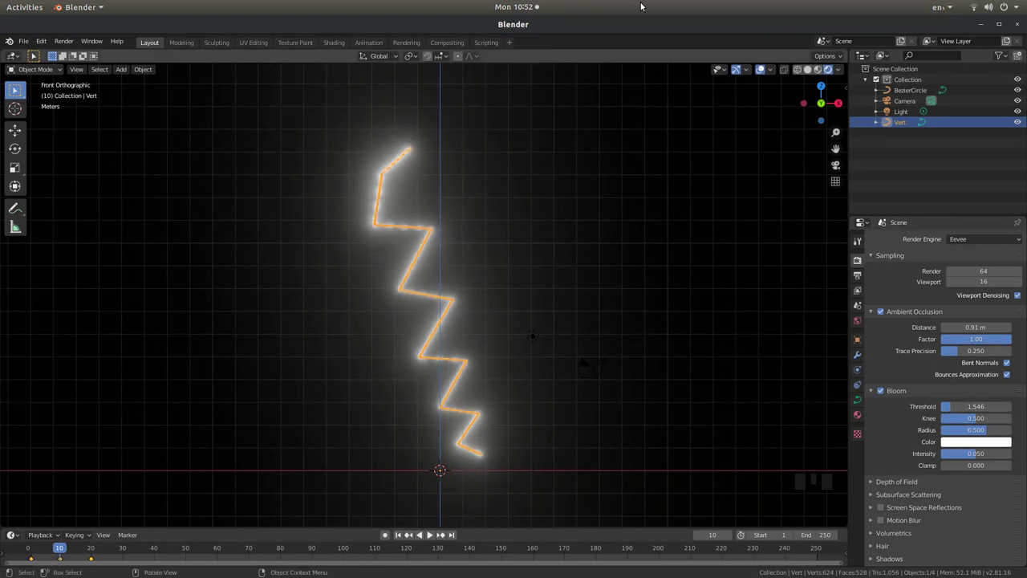
# Set the render output path to a file named LIGHTNING in the Desktop folder
pyautogui.click(857, 275)
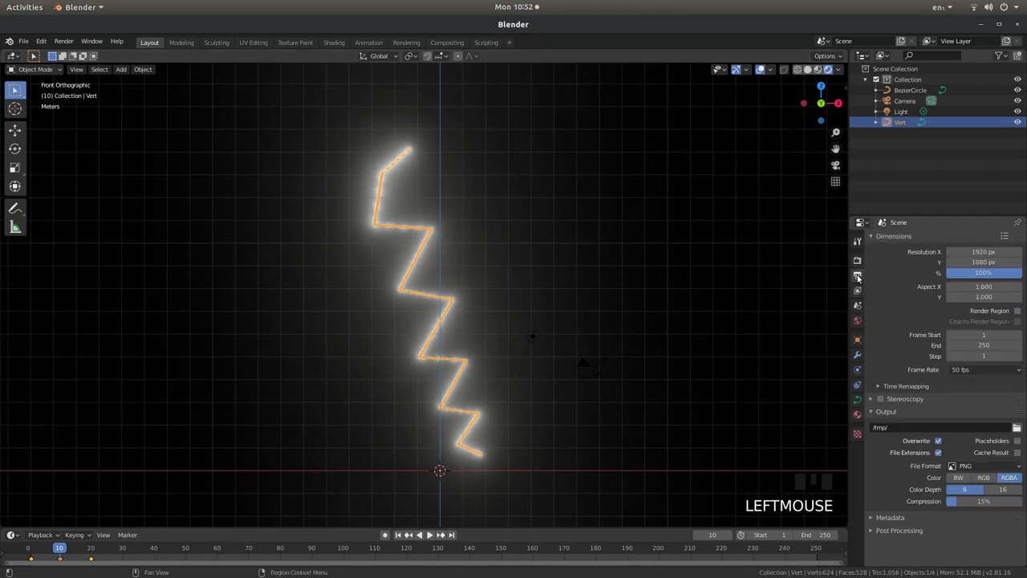
pyautogui.click(1016, 429)
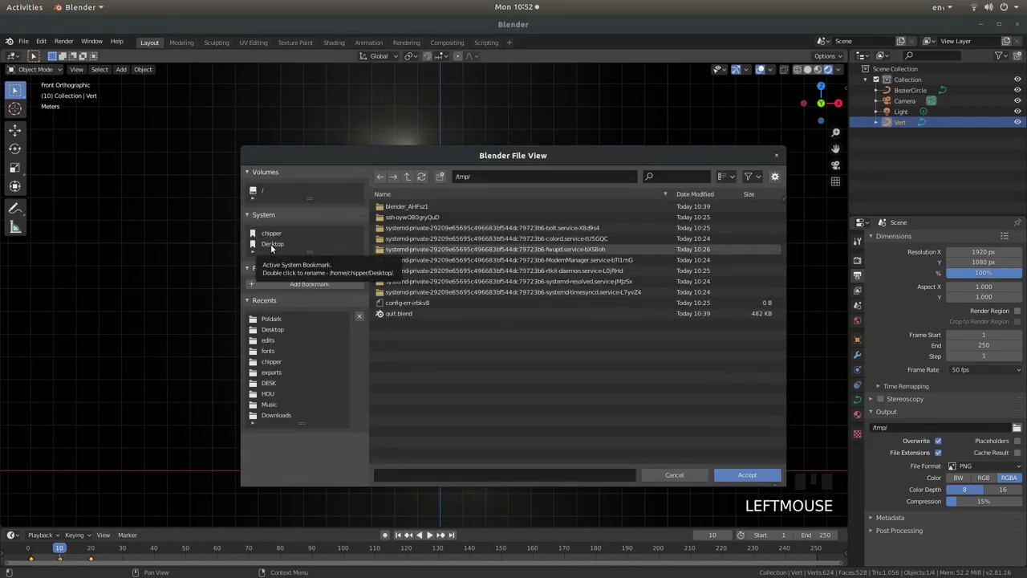
pyautogui.click(270, 244)
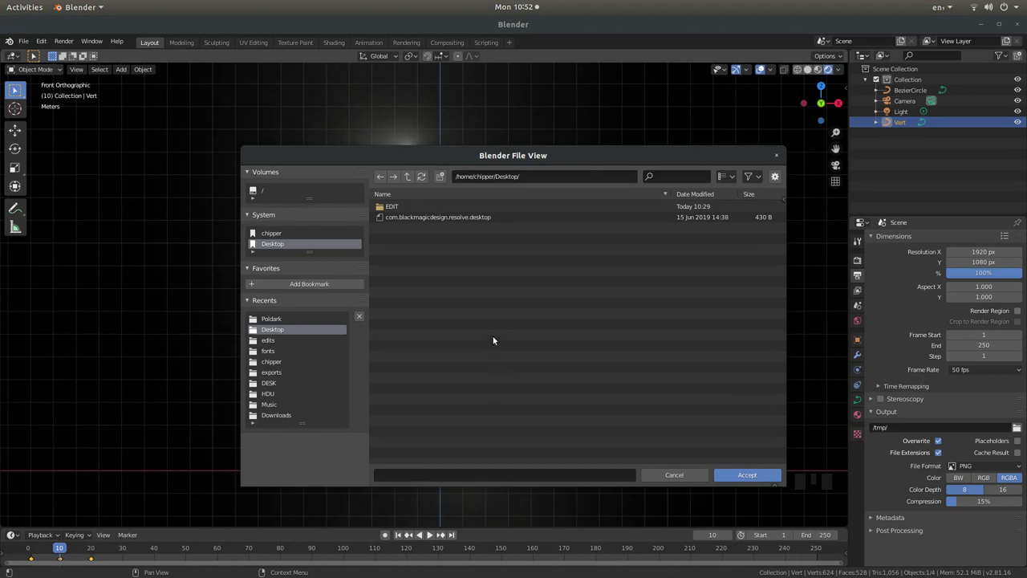
pyautogui.click(405, 477)
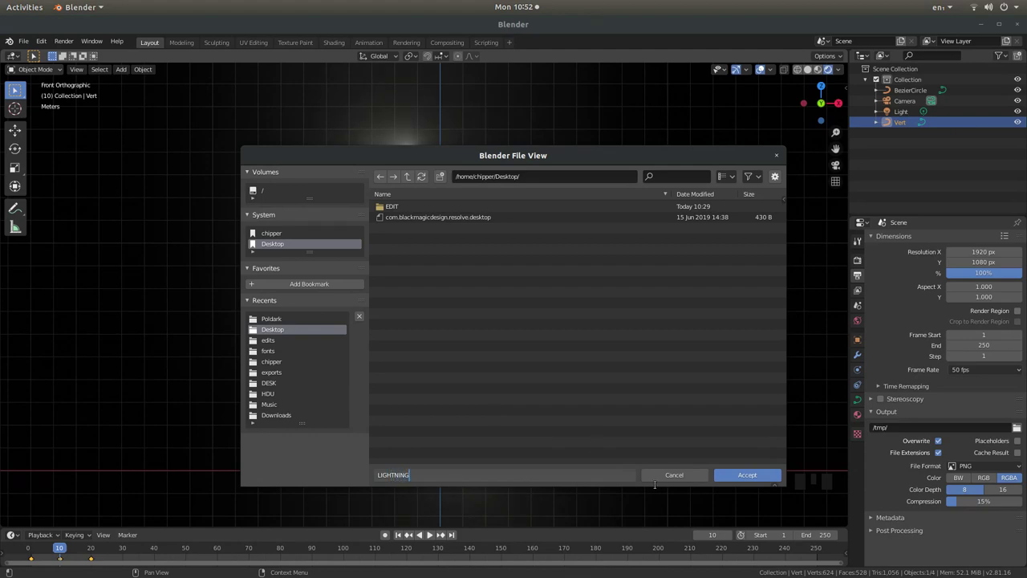
pyautogui.click(739, 474)
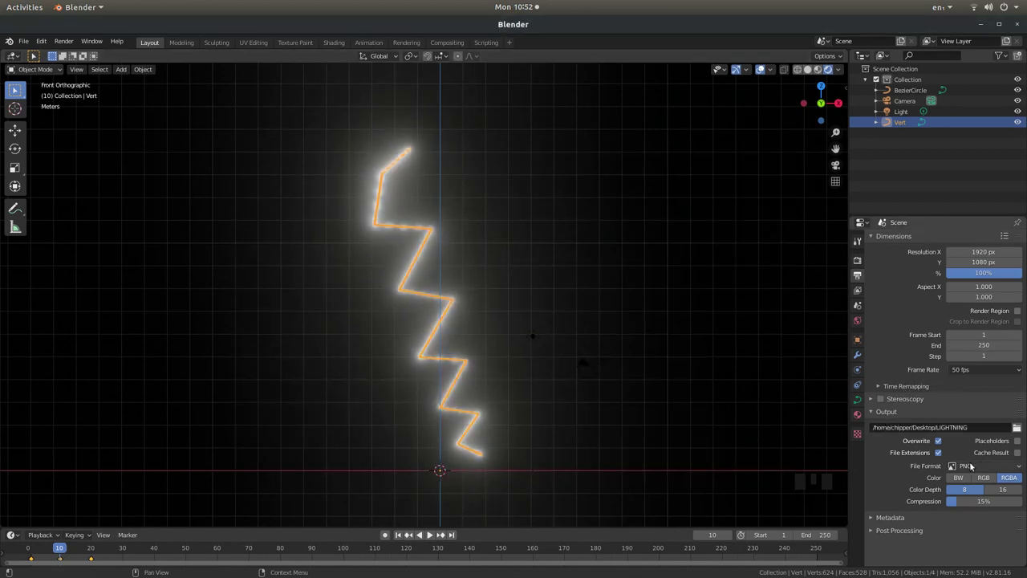
# Set the output file format to FFmpeg video and the end frame to 25
pyautogui.click(973, 466)
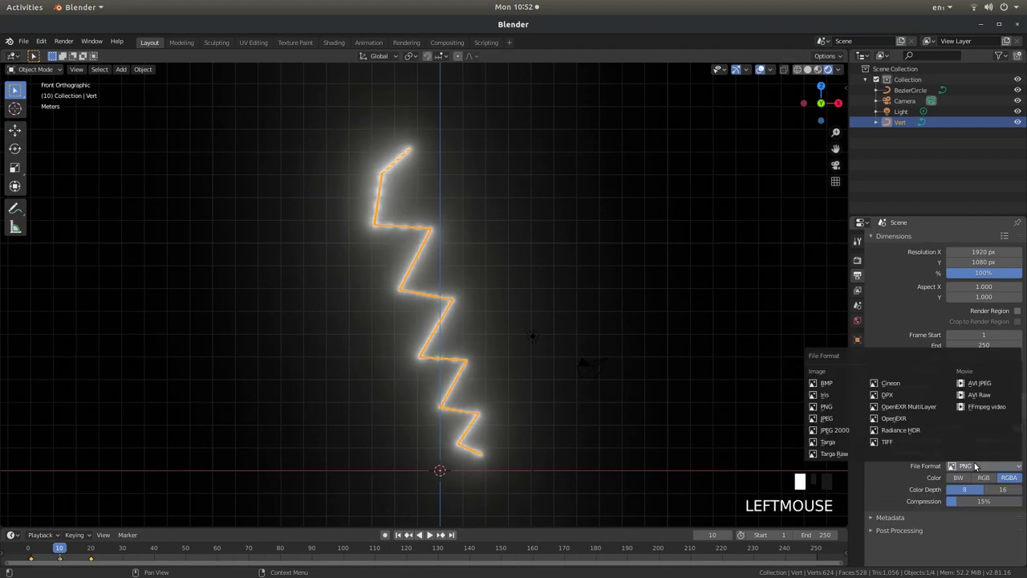
pyautogui.click(986, 407)
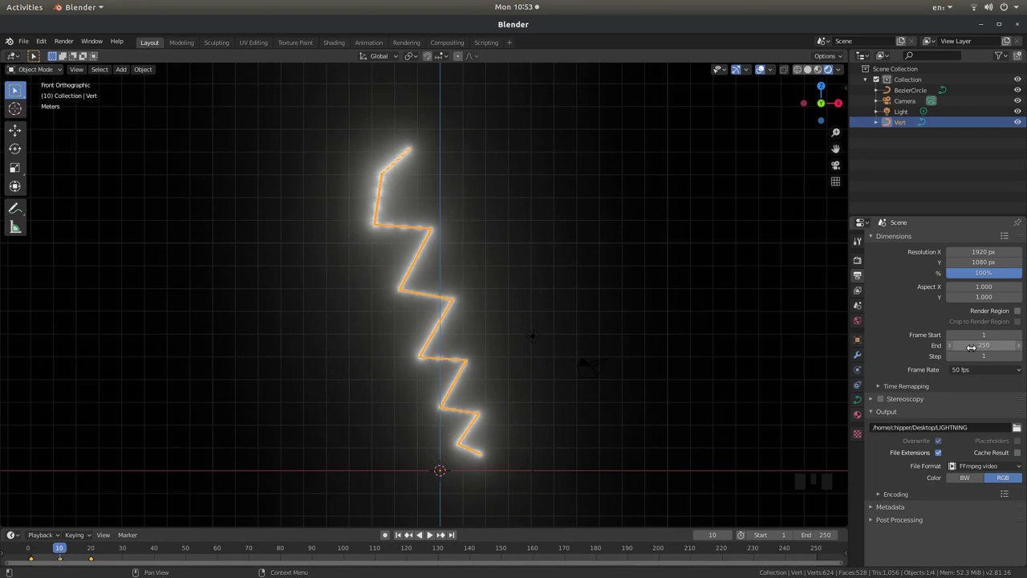
pyautogui.click(978, 344)
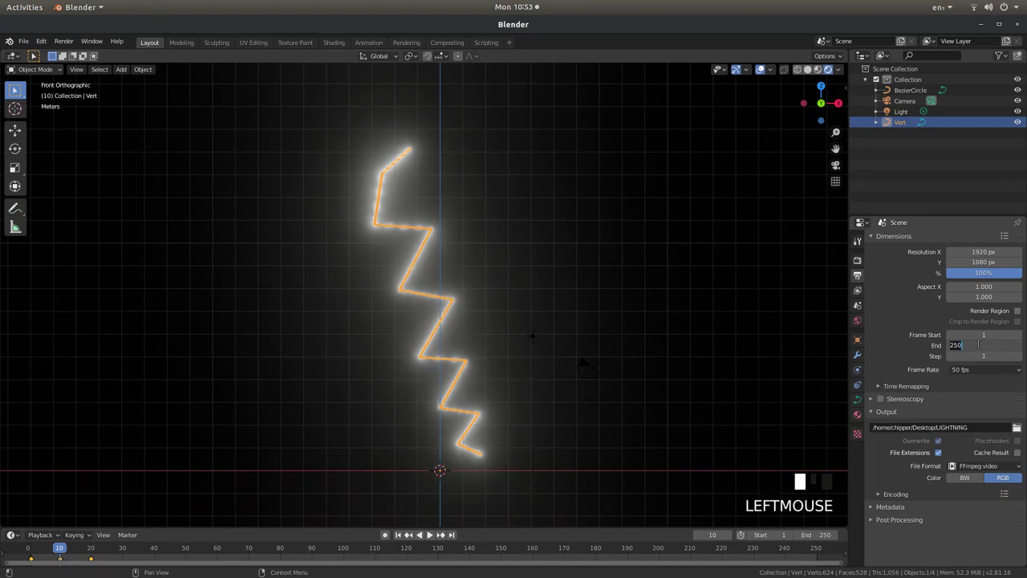
pyautogui.write('25')
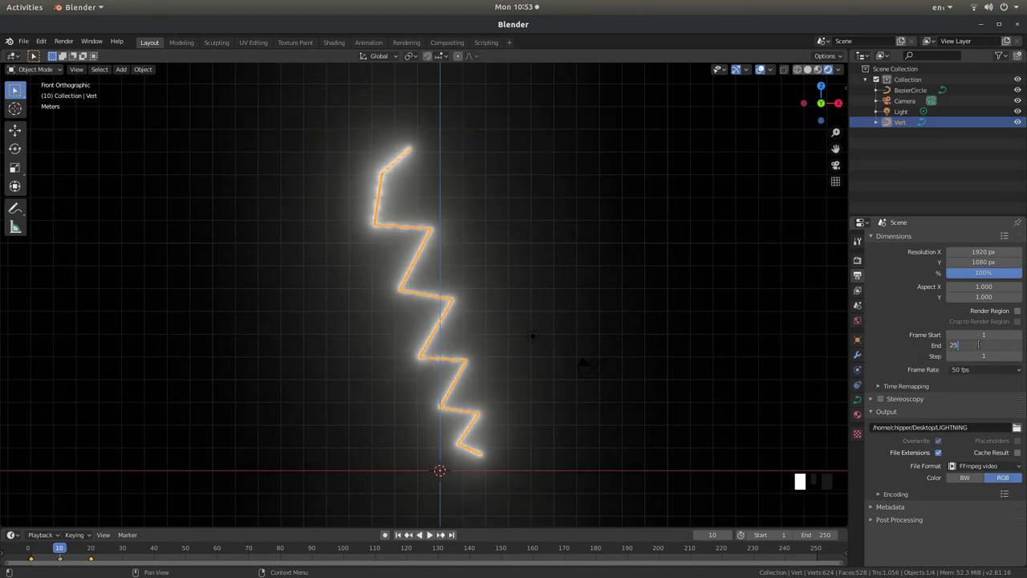
pyautogui.press('Return')
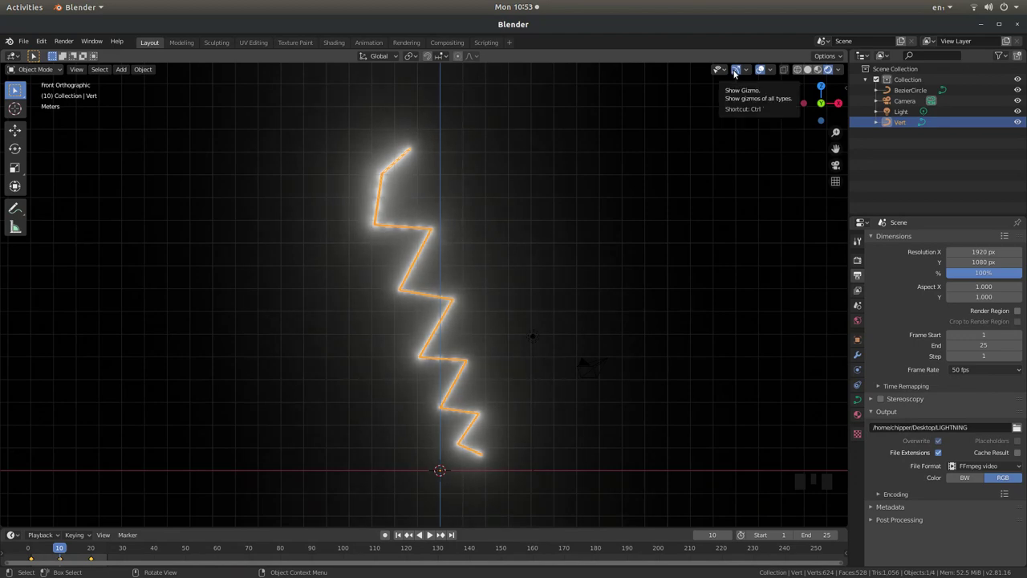
# Hide gizmos and overlays, look through the camera (Numpad 0), and open the sidebar
pyautogui.click(735, 71)
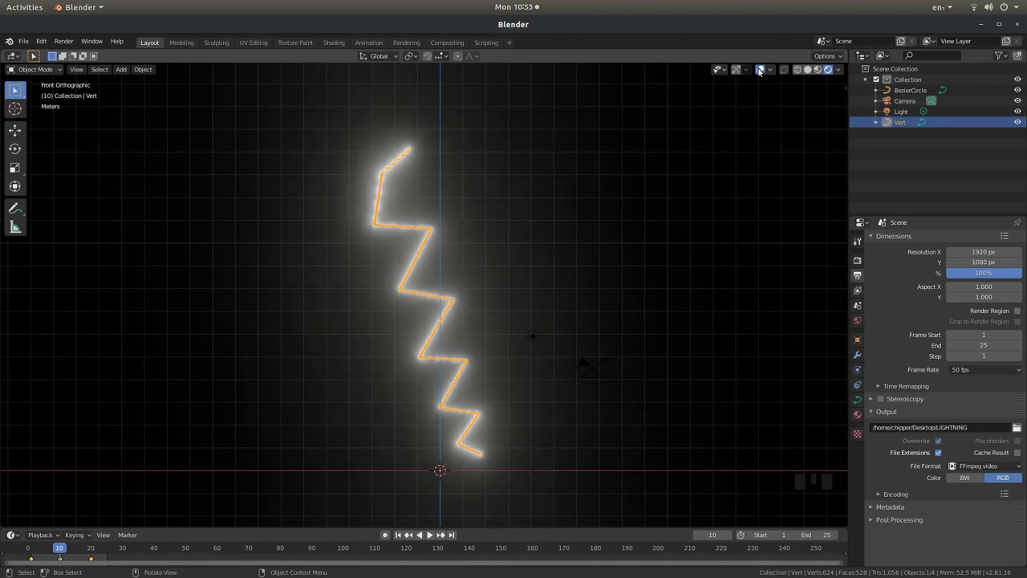
pyautogui.click(762, 70)
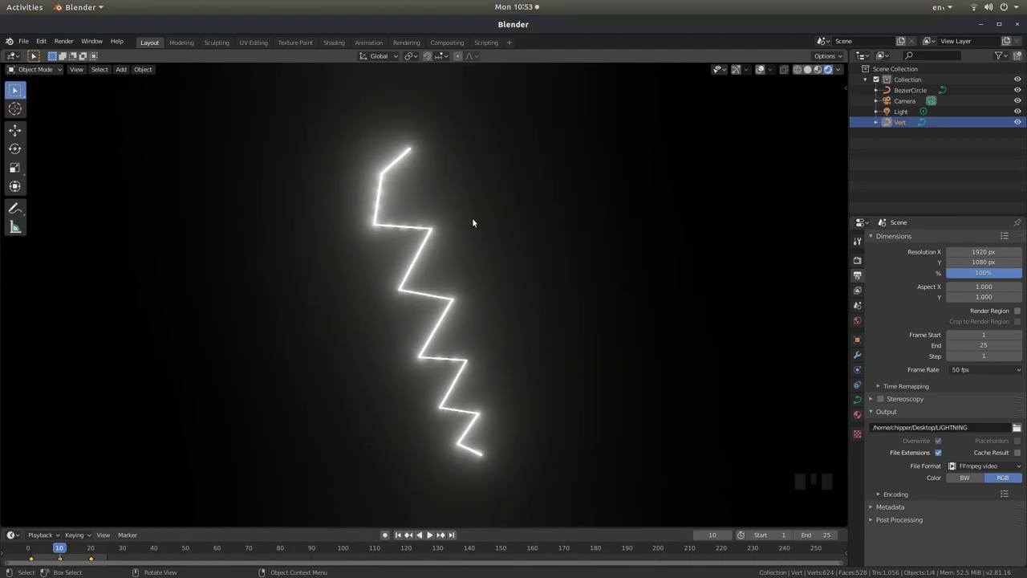
pyautogui.press('KP_0')
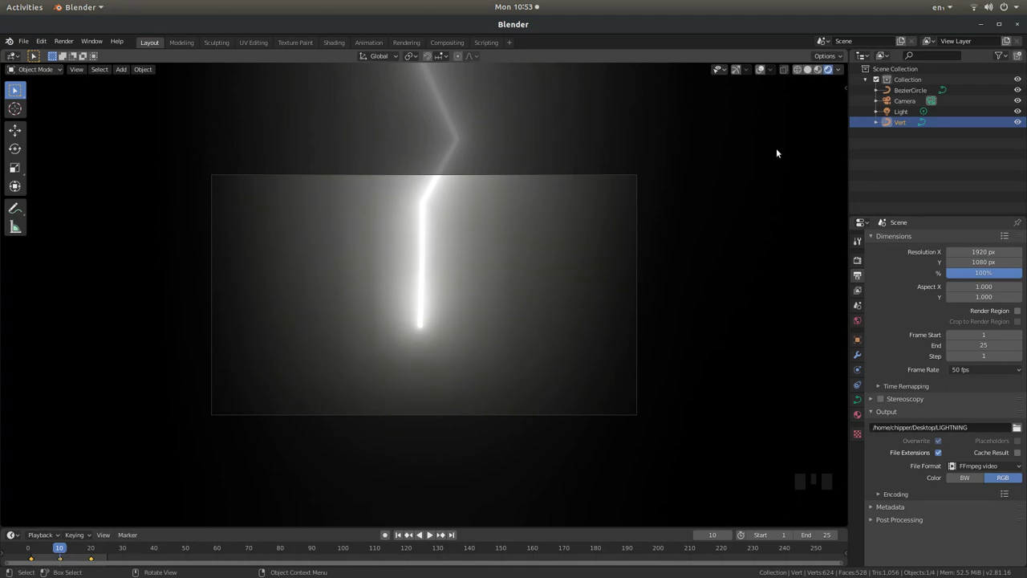
pyautogui.press('n')
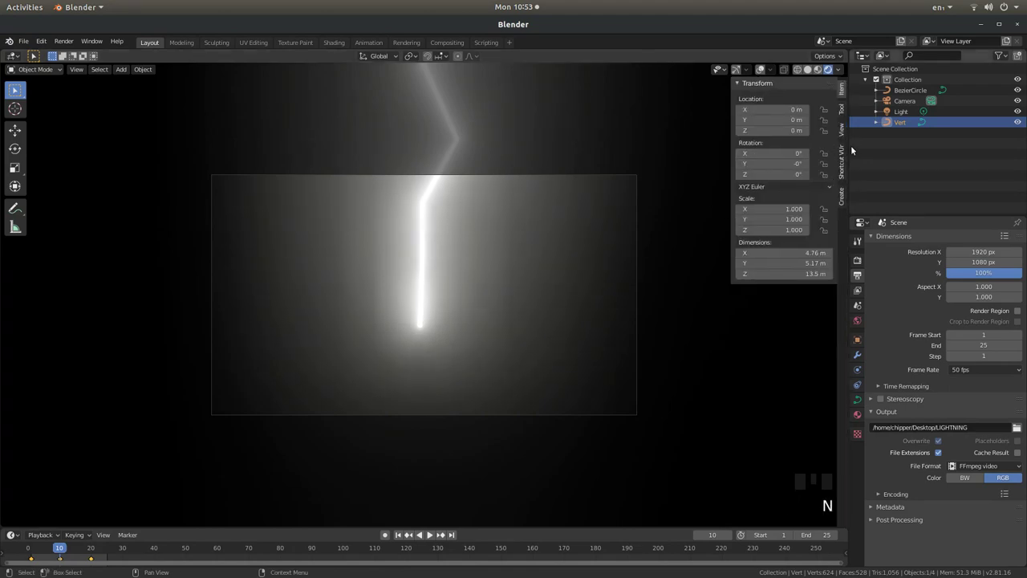
# With Lock Camera to View on, centre the whole bolt vertically in the camera frame, then unlock it
pyautogui.click(841, 130)
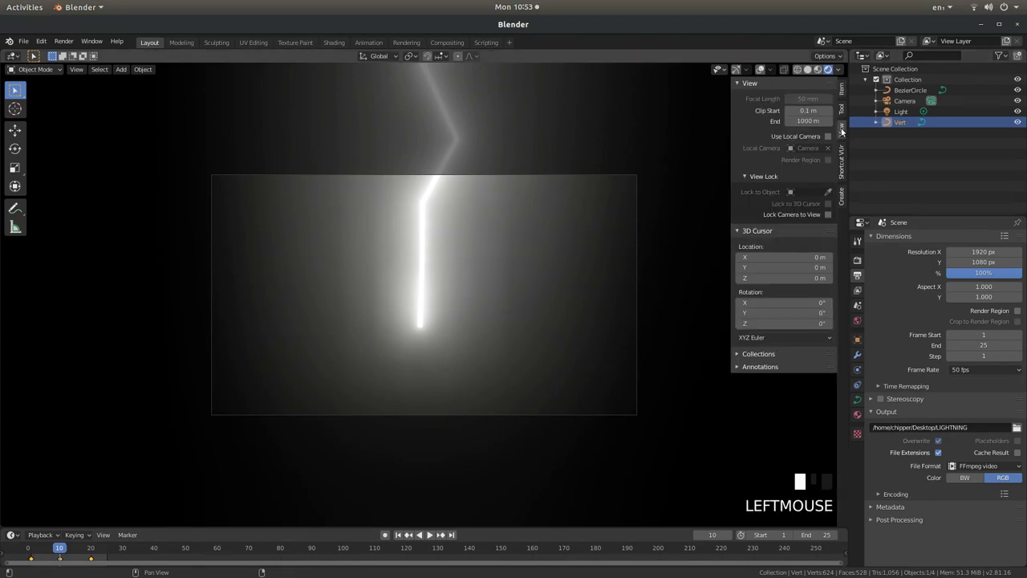
pyautogui.click(827, 214)
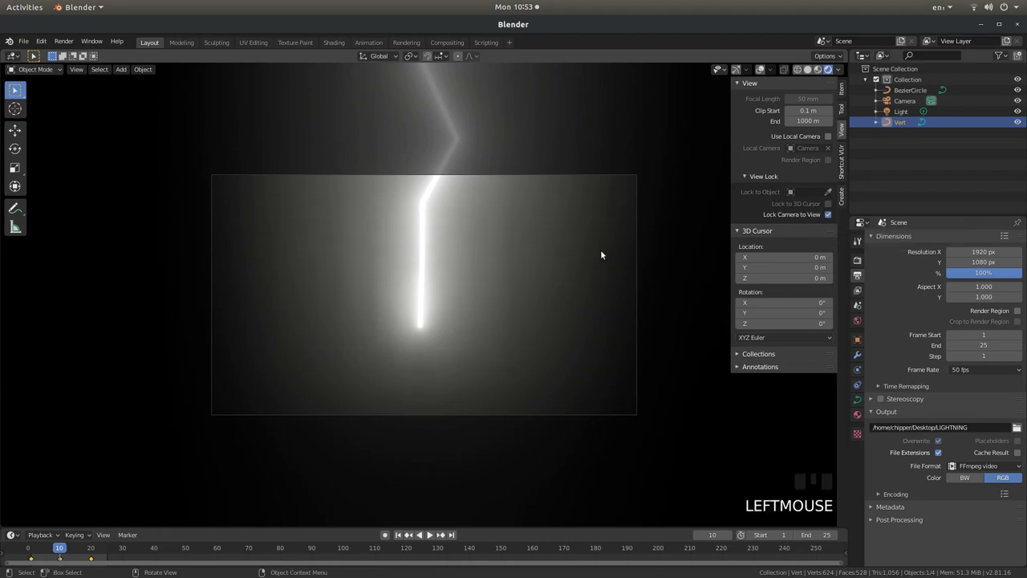
pyautogui.scroll(-8, 489, 233)
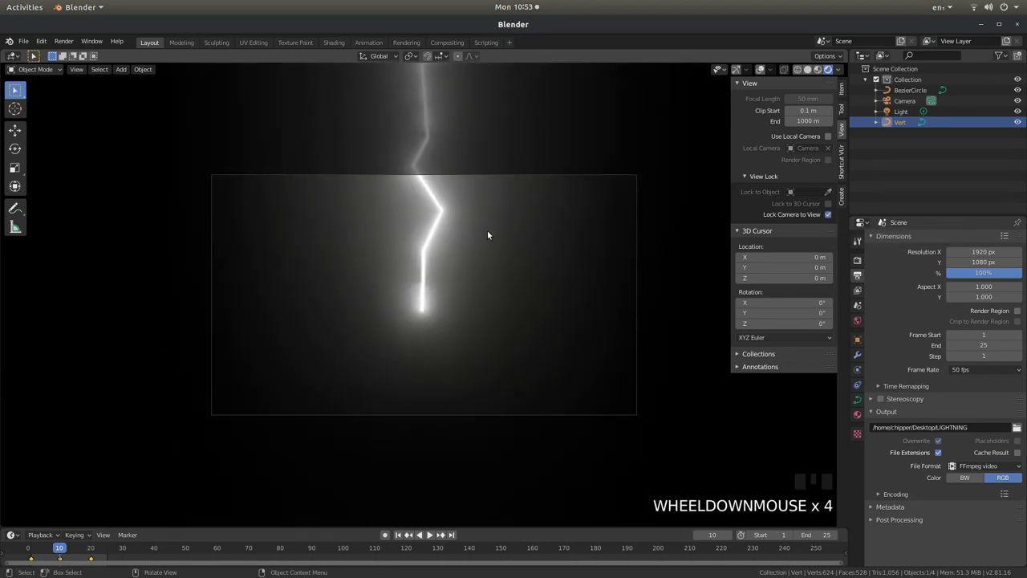
pyautogui.scroll(-1, 487, 232)
pyautogui.scroll(1, 486, 232)
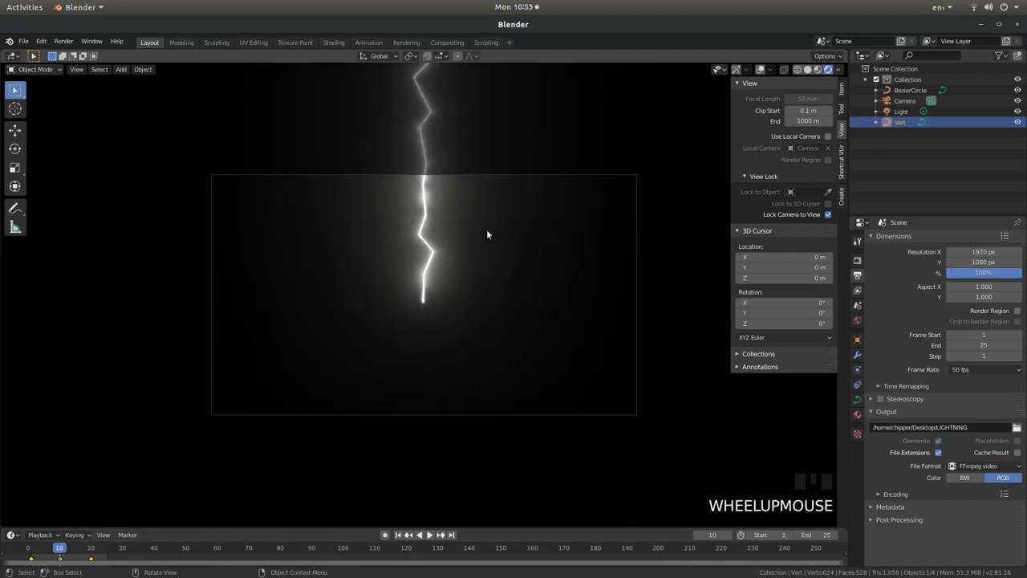
pyautogui.scroll(-1, 487, 228)
pyautogui.scroll(1, 486, 229)
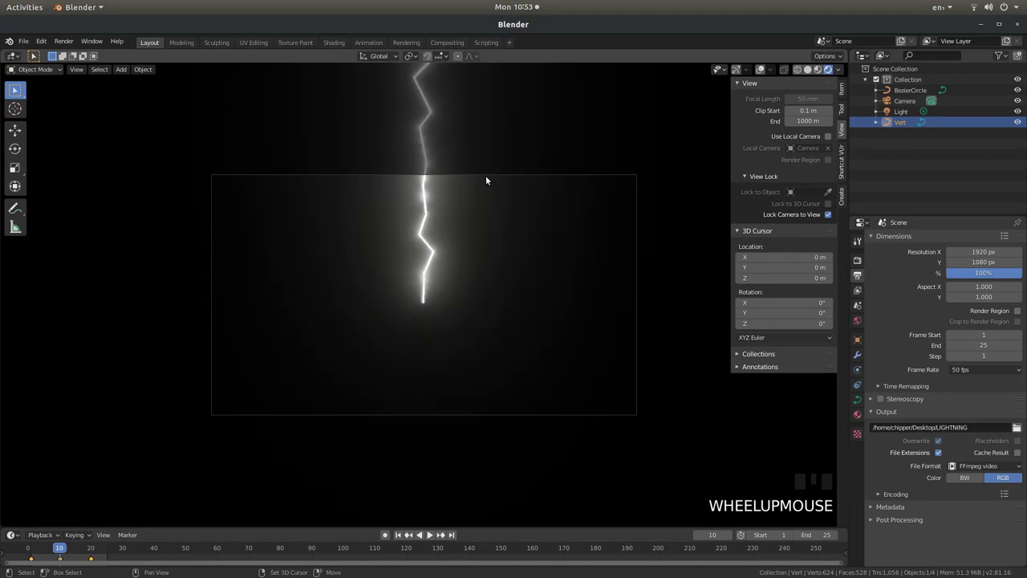
pyautogui.keyDown('shift'); pyautogui.moveTo(486, 180); pyautogui.dragTo(487, 288, button='middle'); pyautogui.keyUp('shift')
pyautogui.scroll(1, 486, 287)
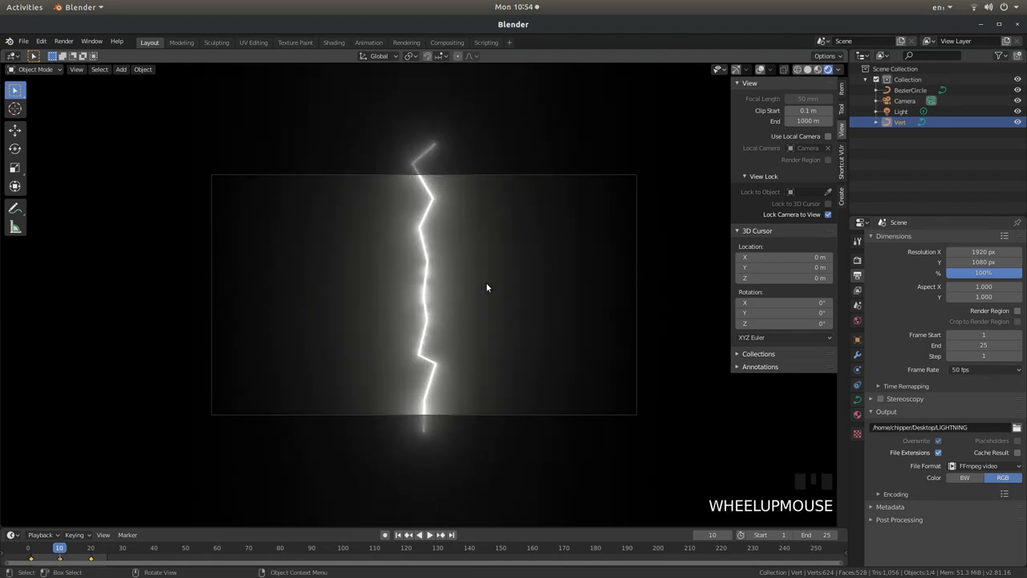
pyautogui.scroll(-1, 486, 286)
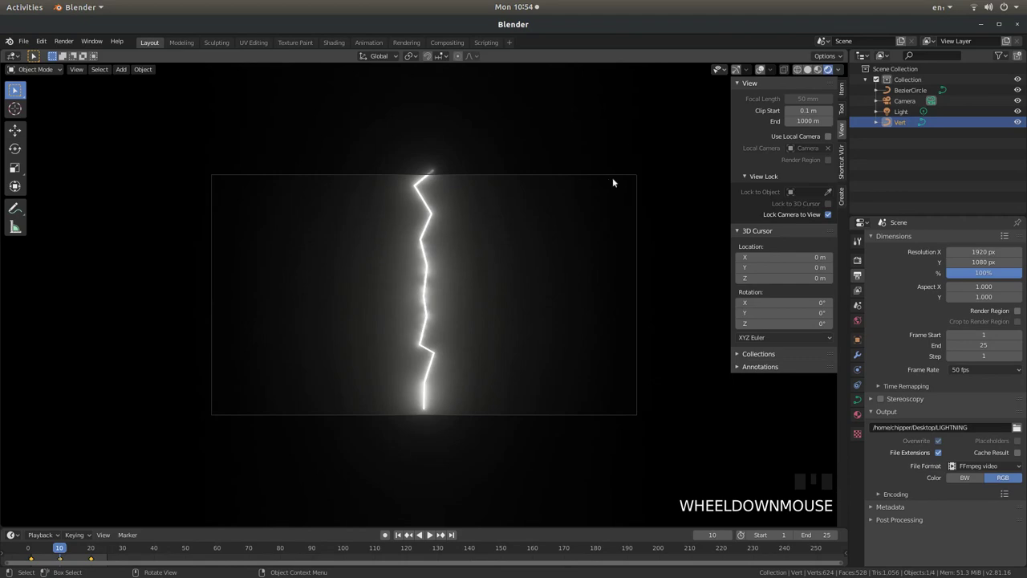
pyautogui.click(828, 214)
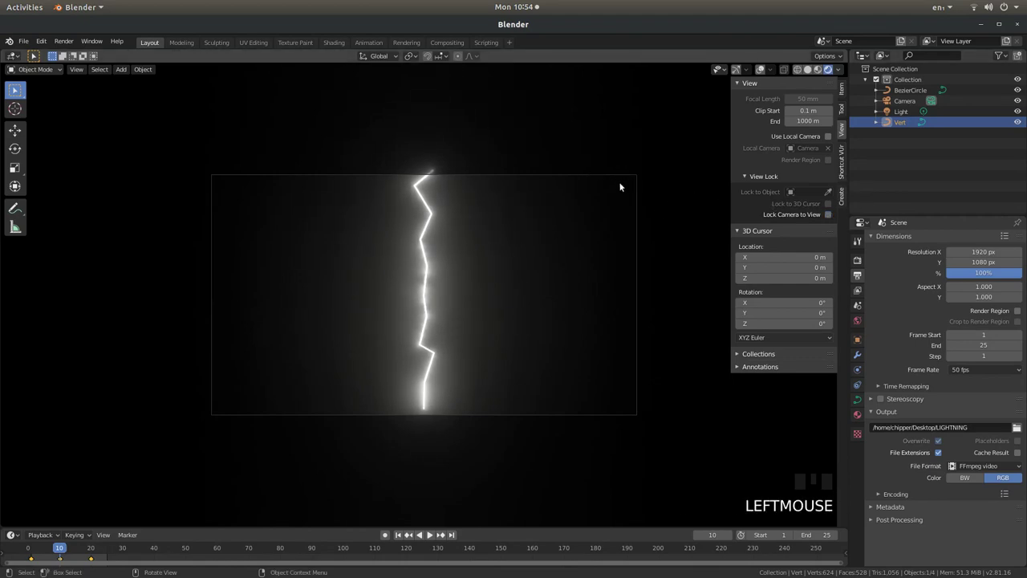
pyautogui.press('n')
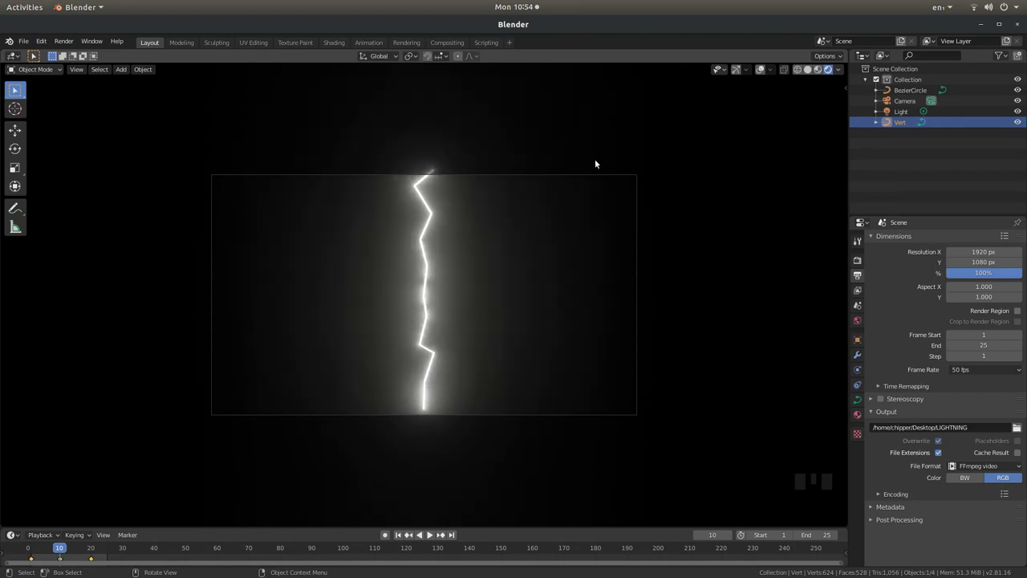
# Render the animation with View > Viewport Render Animation
pyautogui.click(77, 70)
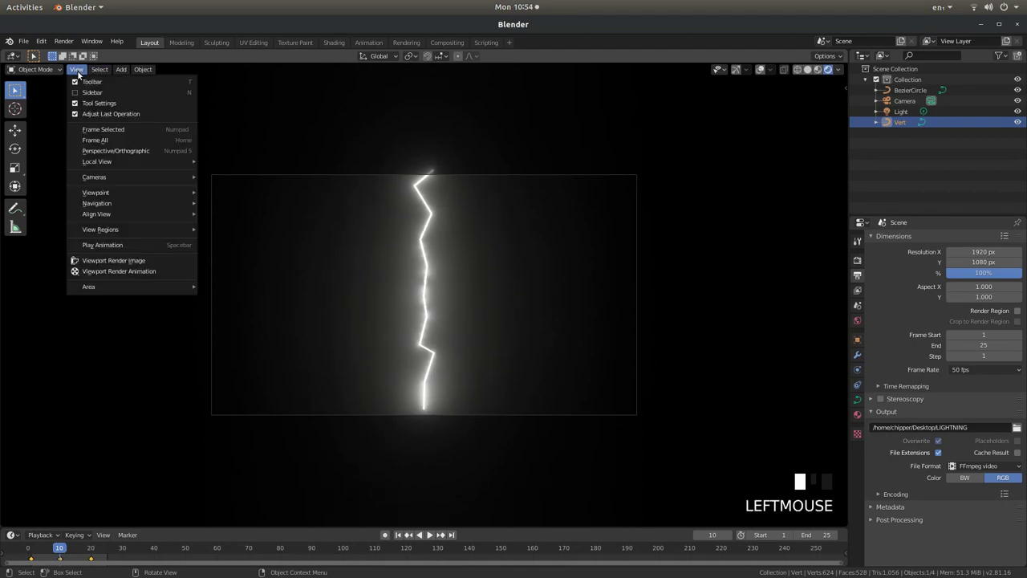
pyautogui.click(139, 275)
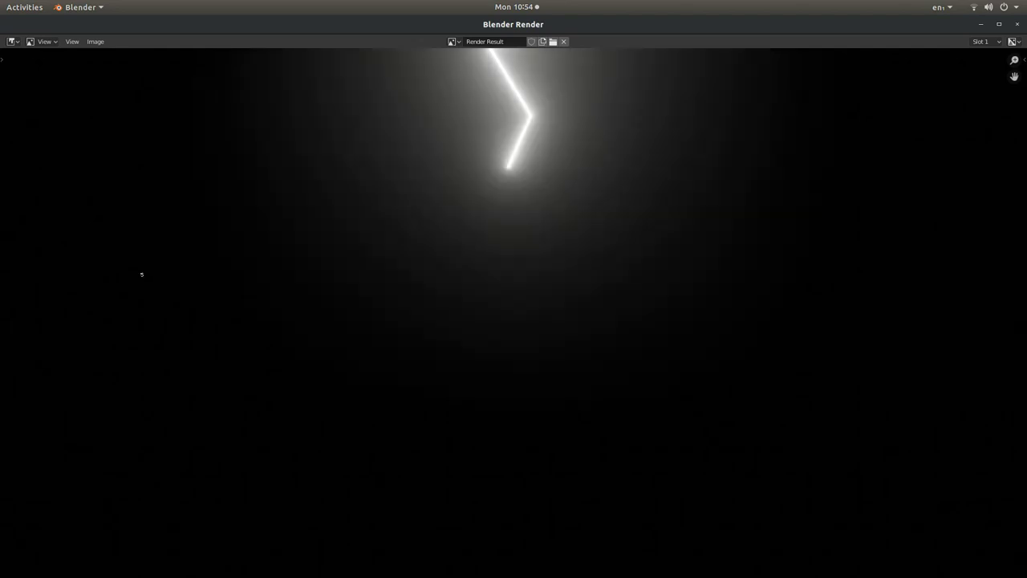